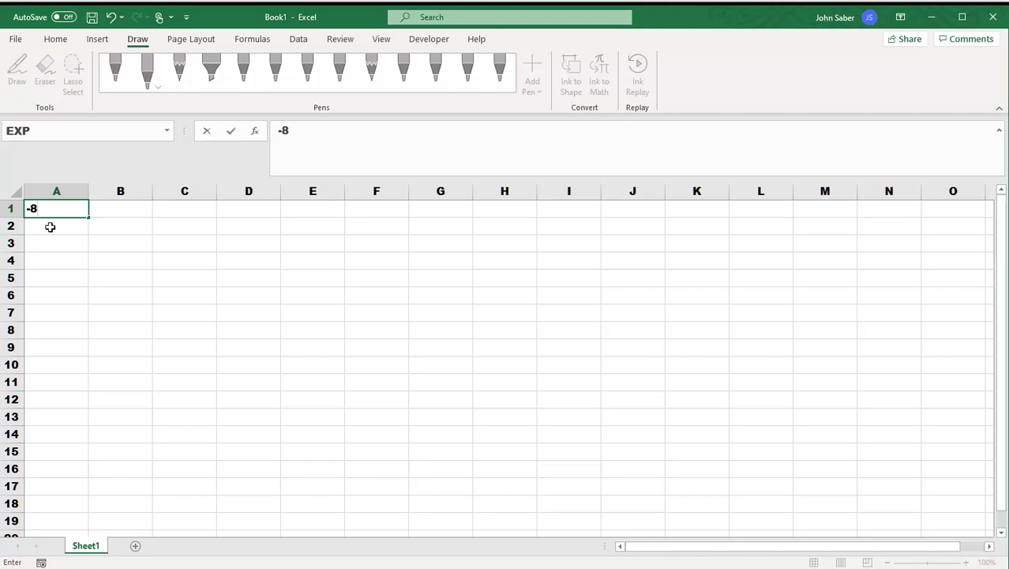
- Enter -8 in cell A1 and -7 in cell A2
{"action": "key", "text": "Return"}
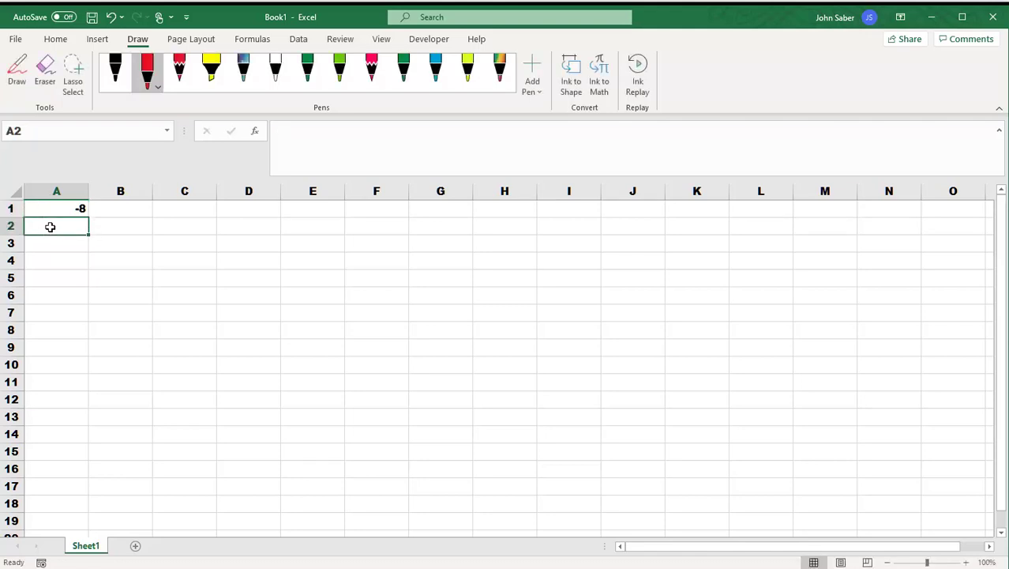
{"action": "type", "text": "-7"}
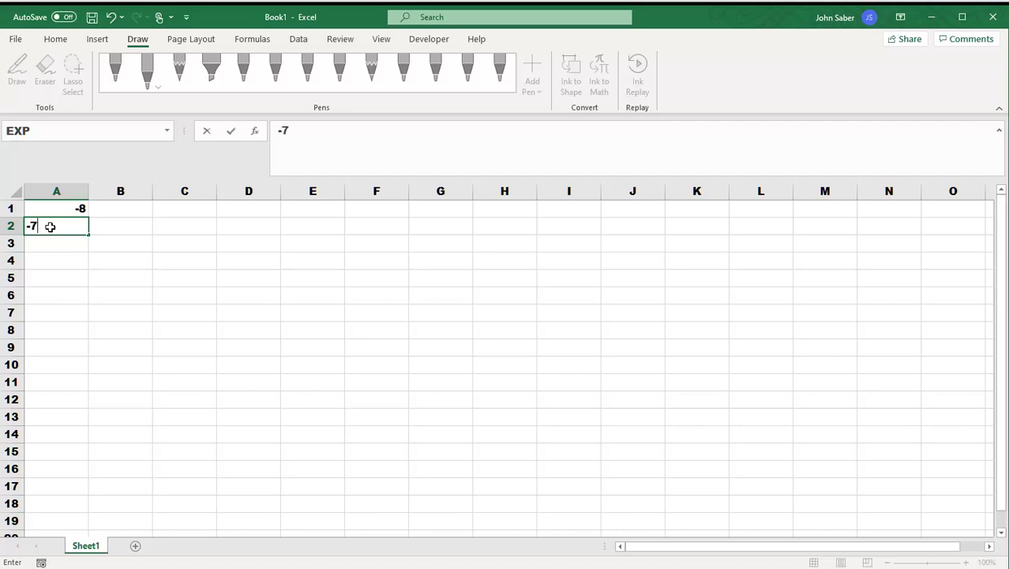
{"action": "left_click", "coordinate": [56, 271]}
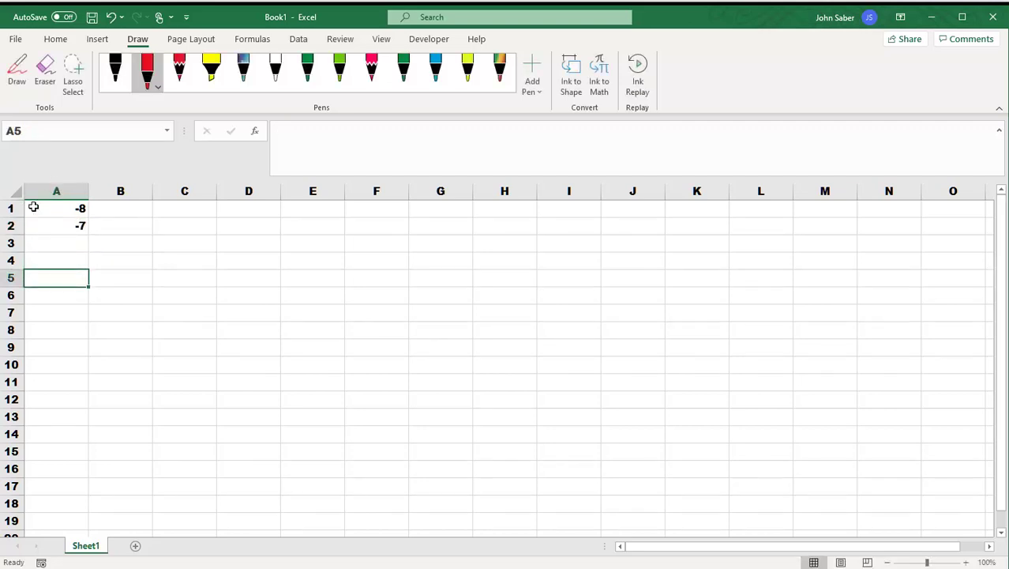
- Extend the number series from A1:A2 down column A through A11, ending at 2
{"action": "left_click_drag", "start_coordinate": [35, 208], "coordinate": [59, 231]}
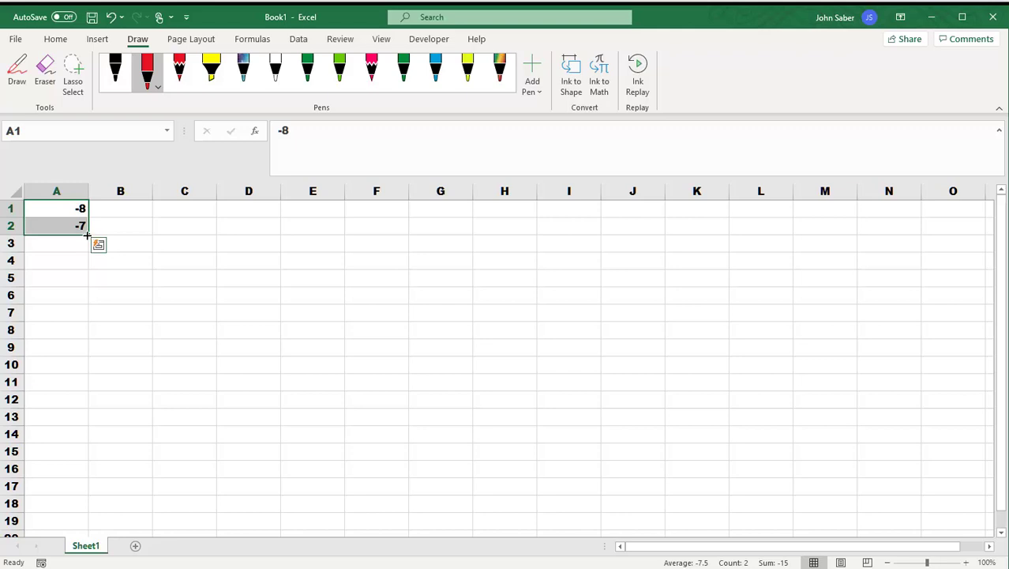
{"action": "left_click_drag", "start_coordinate": [88, 234], "coordinate": [77, 304]}
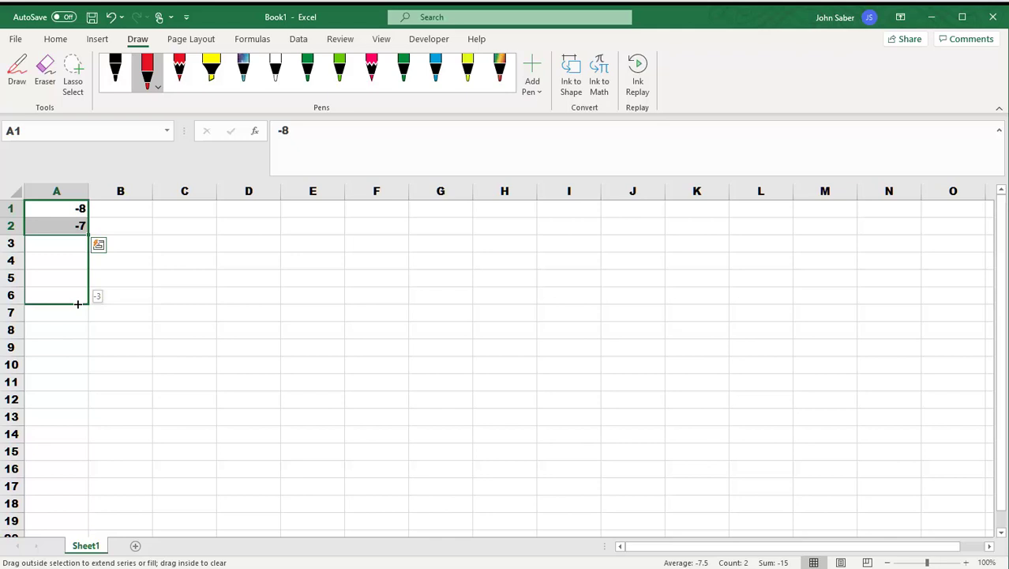
{"action": "left_click_drag", "start_coordinate": [77, 303], "coordinate": [79, 385]}
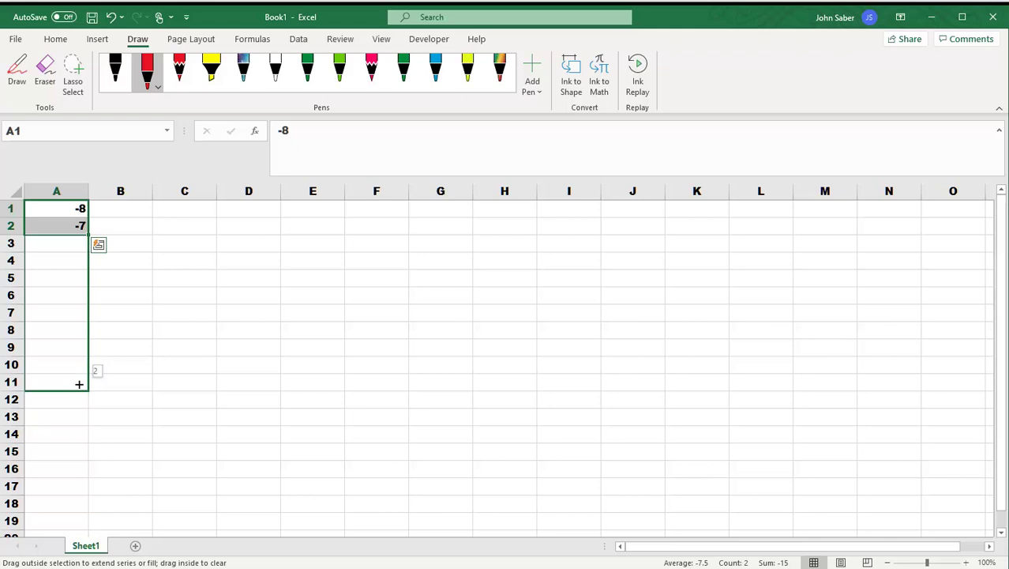
{"action": "left_click_drag", "start_coordinate": [79, 384], "coordinate": [80, 385]}
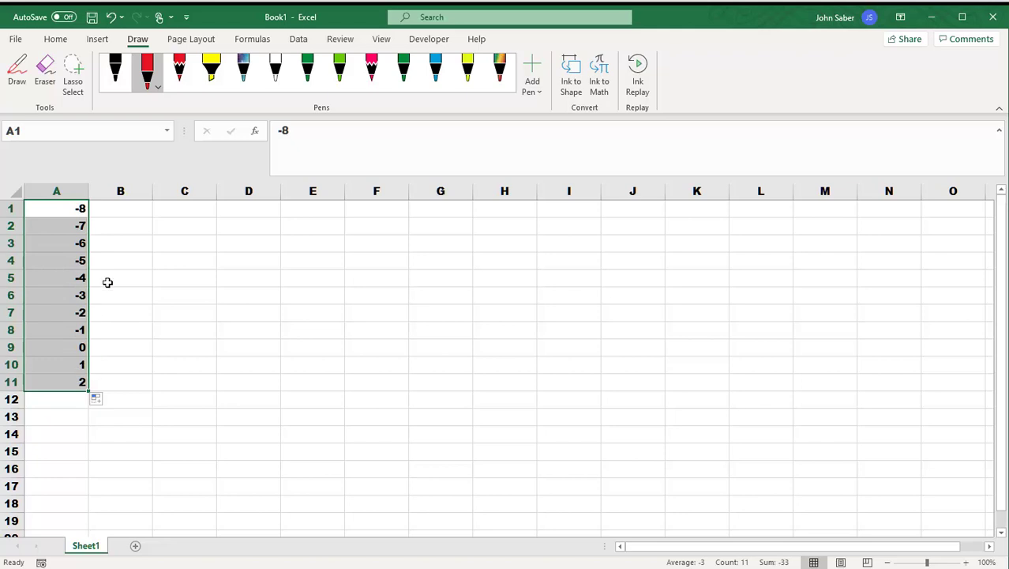
- Enter the formula =A1^2+6*A1-5 in B1 and fill it down to B11
{"action": "left_click", "coordinate": [124, 207]}
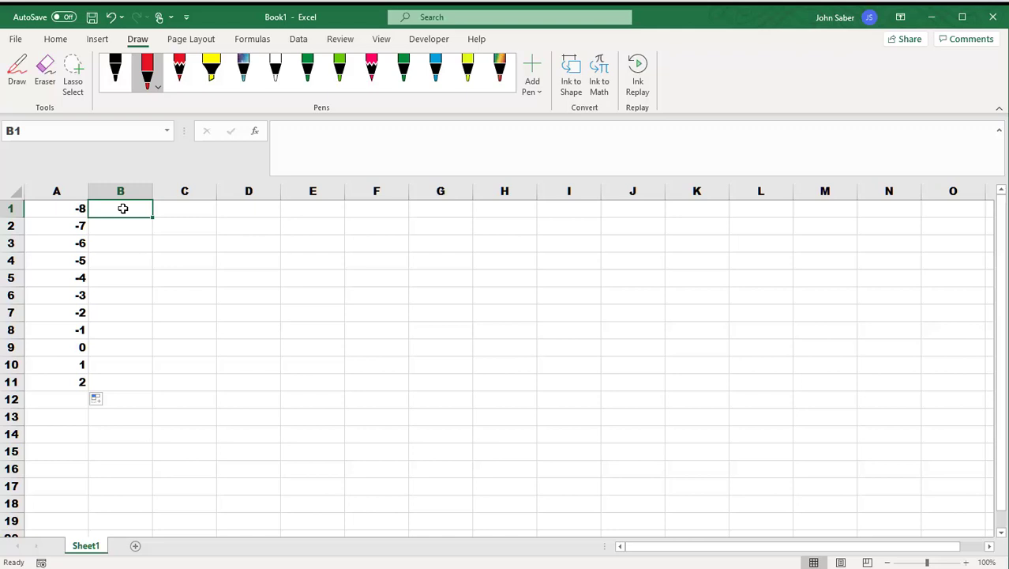
{"action": "type", "text": "="}
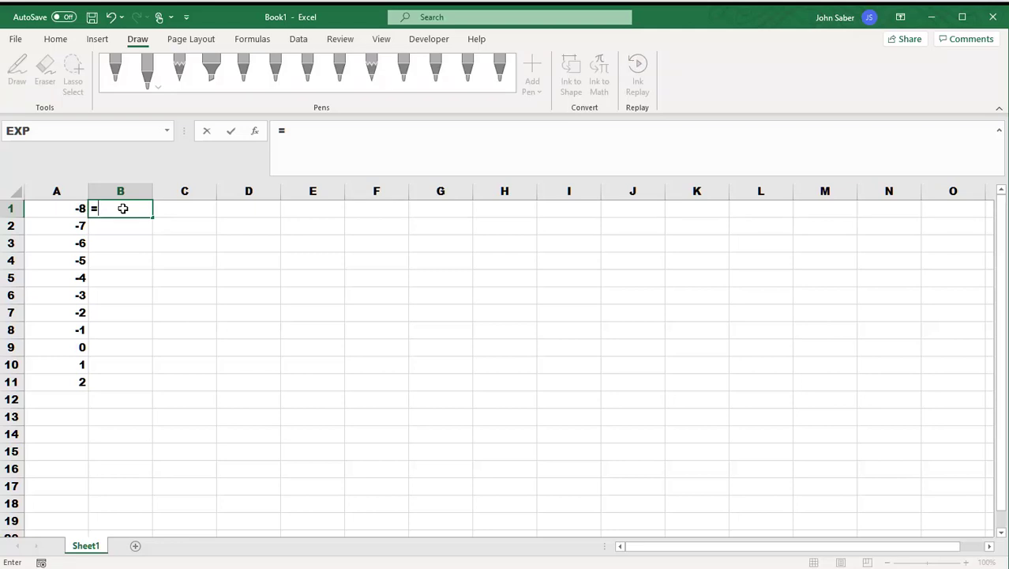
{"action": "left_click", "coordinate": [54, 211]}
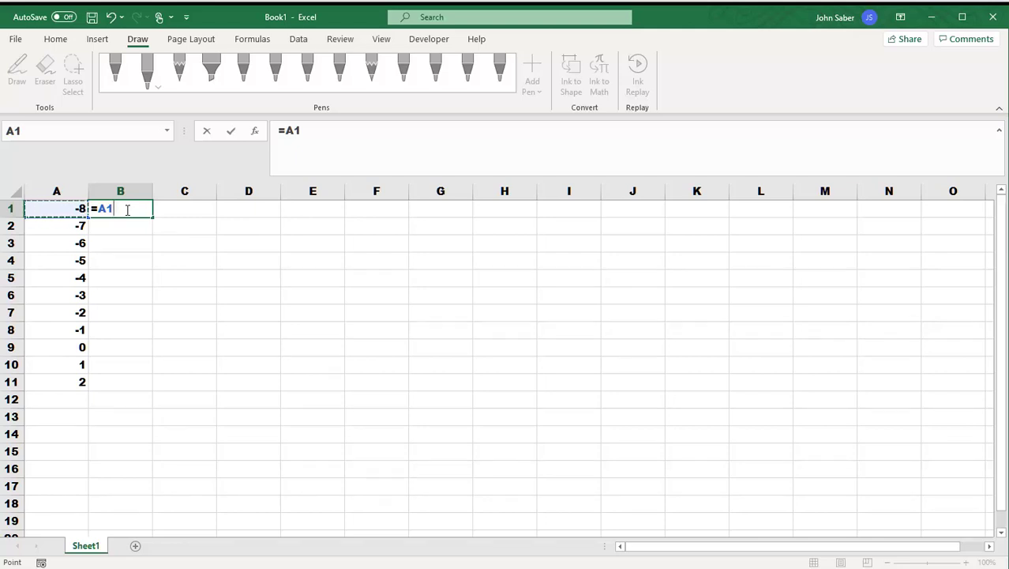
{"action": "type", "text": "^2"}
{"action": "type", "text": "+"}
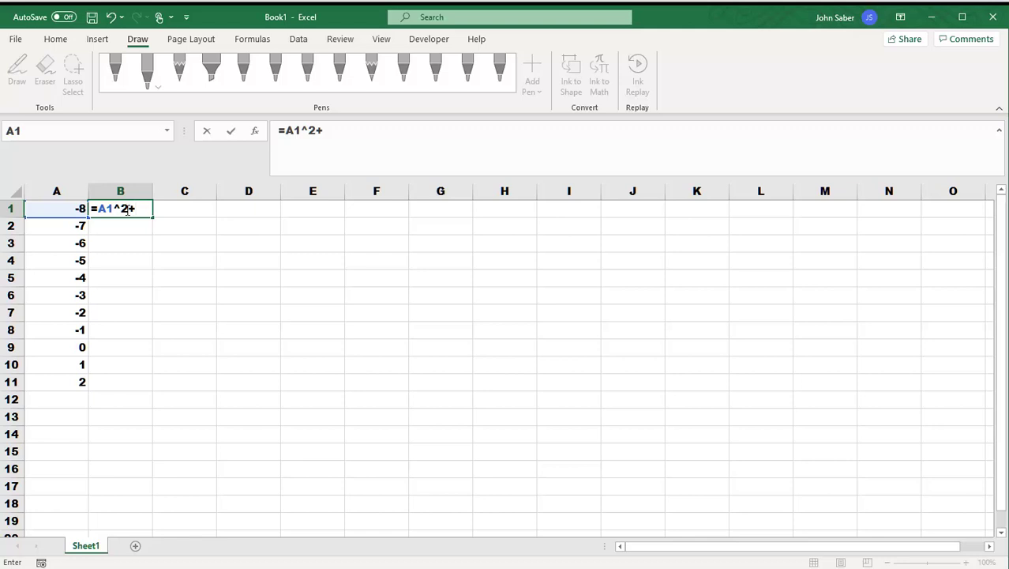
{"action": "type", "text": "6"}
{"action": "type", "text": "*"}
{"action": "left_click", "coordinate": [53, 208]}
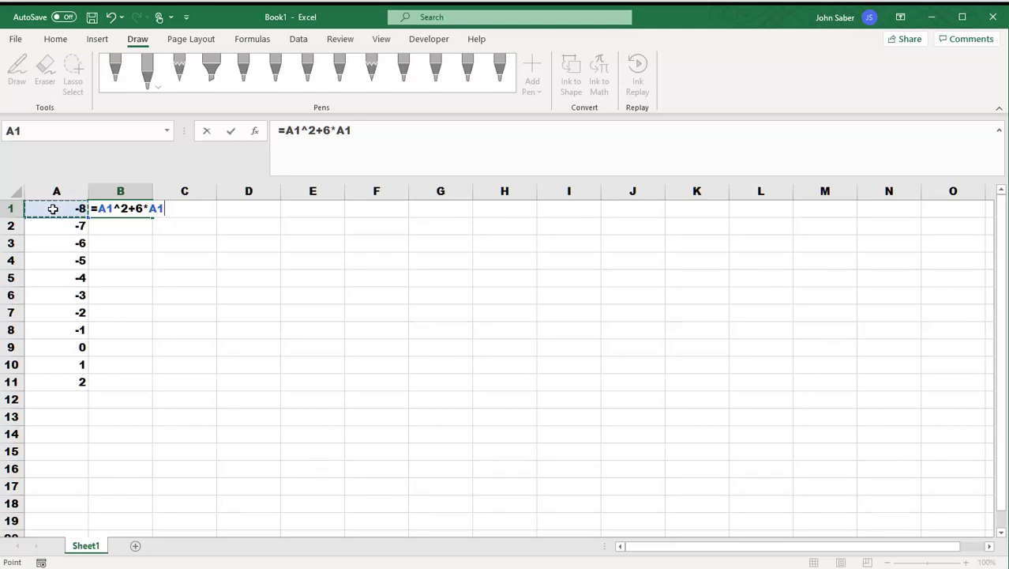
{"action": "left_click", "coordinate": [358, 134]}
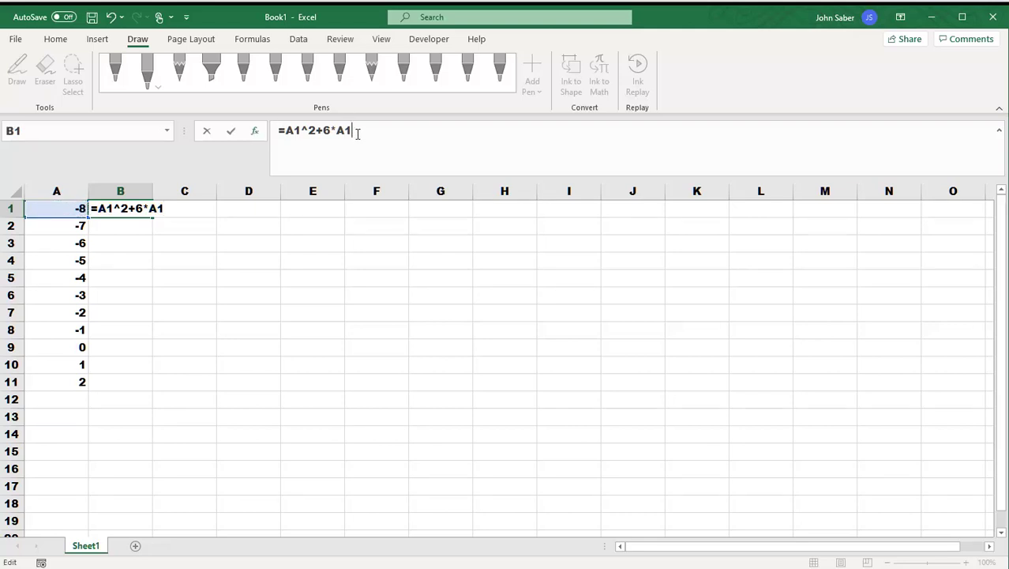
{"action": "type", "text": "-5"}
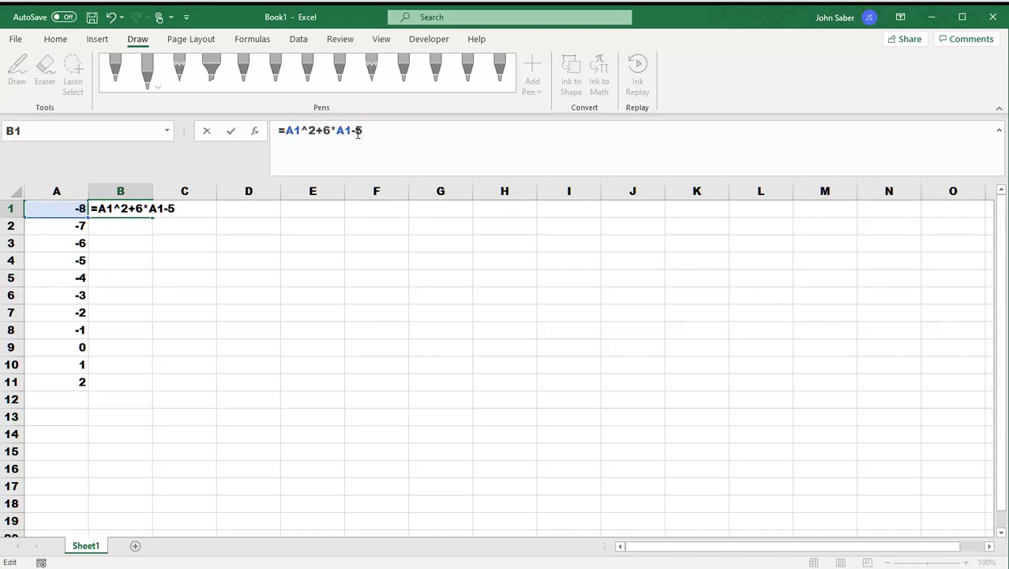
{"action": "left_click", "coordinate": [231, 132]}
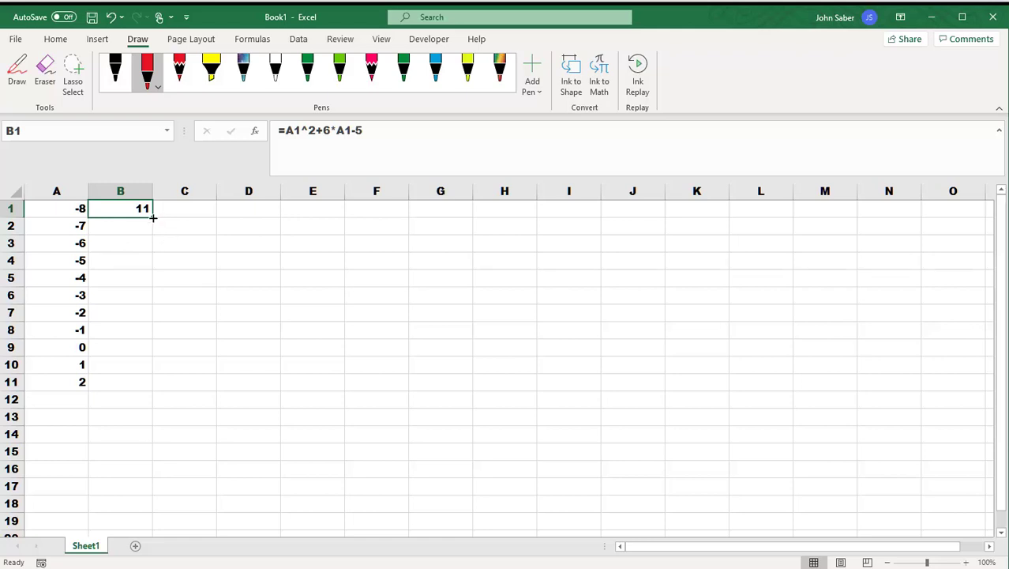
{"action": "left_click_drag", "start_coordinate": [153, 217], "coordinate": [141, 387]}
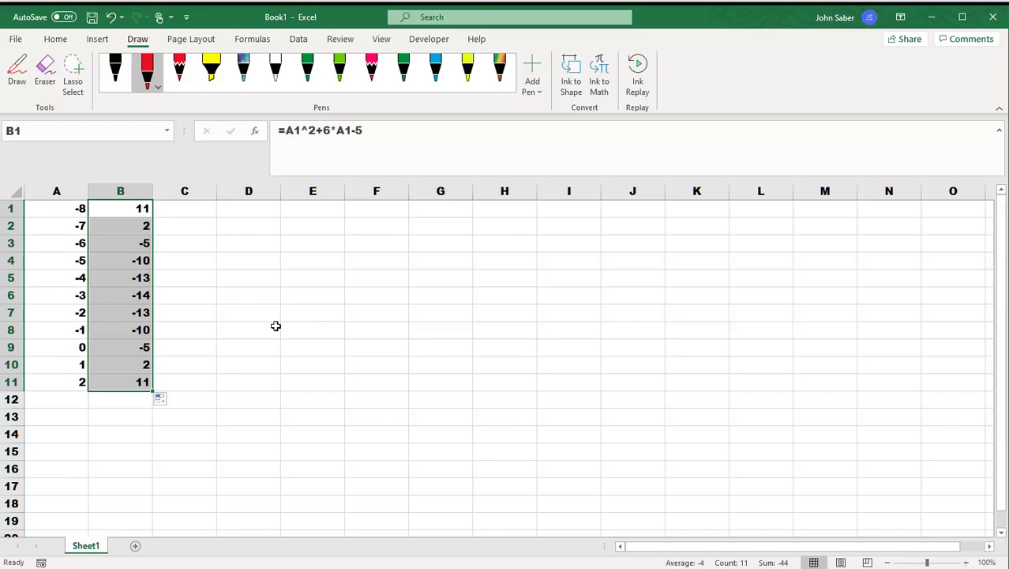
- Insert a Scatter with Smooth Lines and Markers chart from A1:B11 and enlarge it to span columns E to K, rows 2 to 18
{"action": "left_click", "coordinate": [55, 207]}
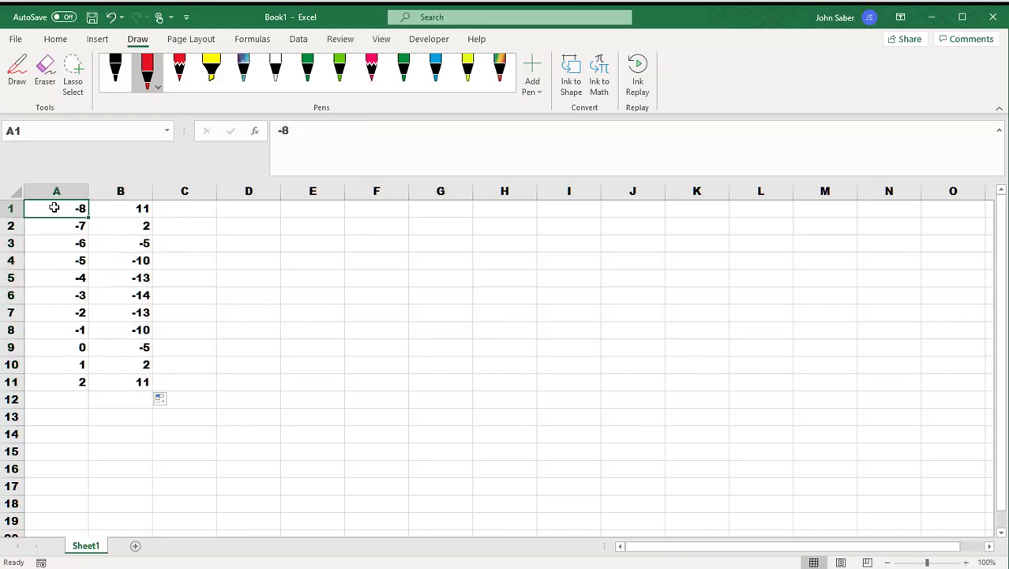
{"action": "left_click_drag", "start_coordinate": [60, 207], "coordinate": [115, 378]}
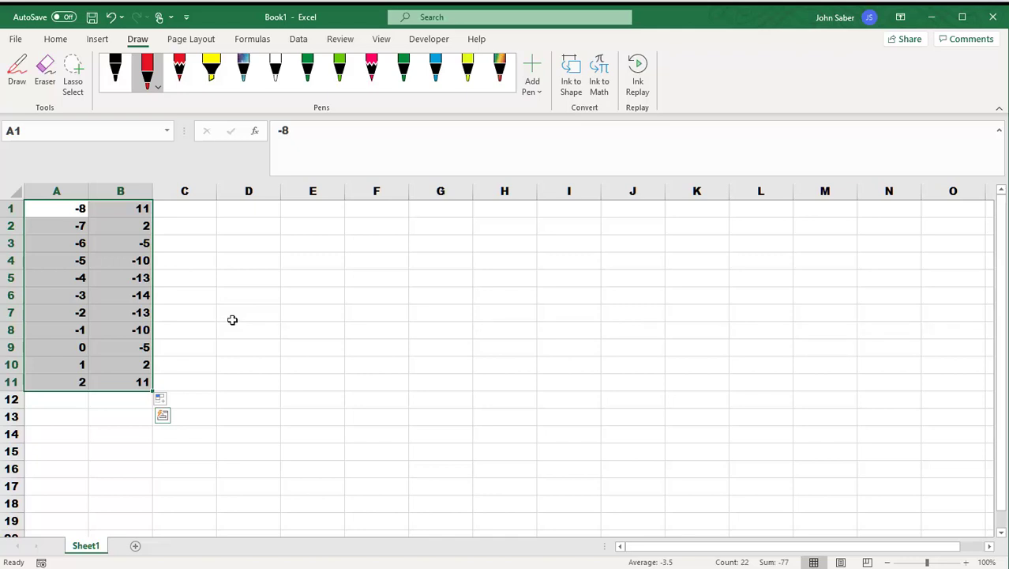
{"action": "left_click", "coordinate": [98, 39]}
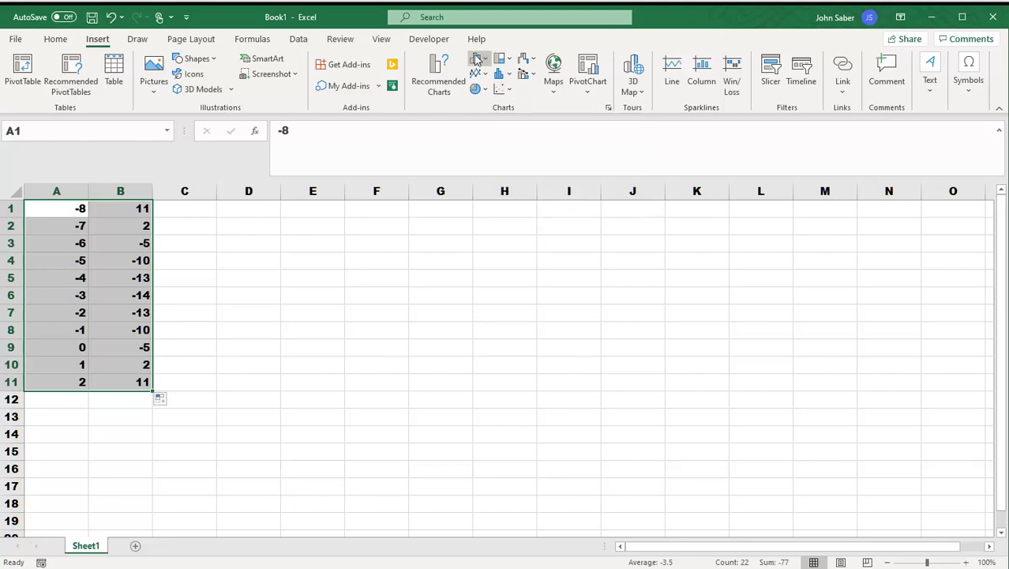
{"action": "left_click", "coordinate": [509, 90]}
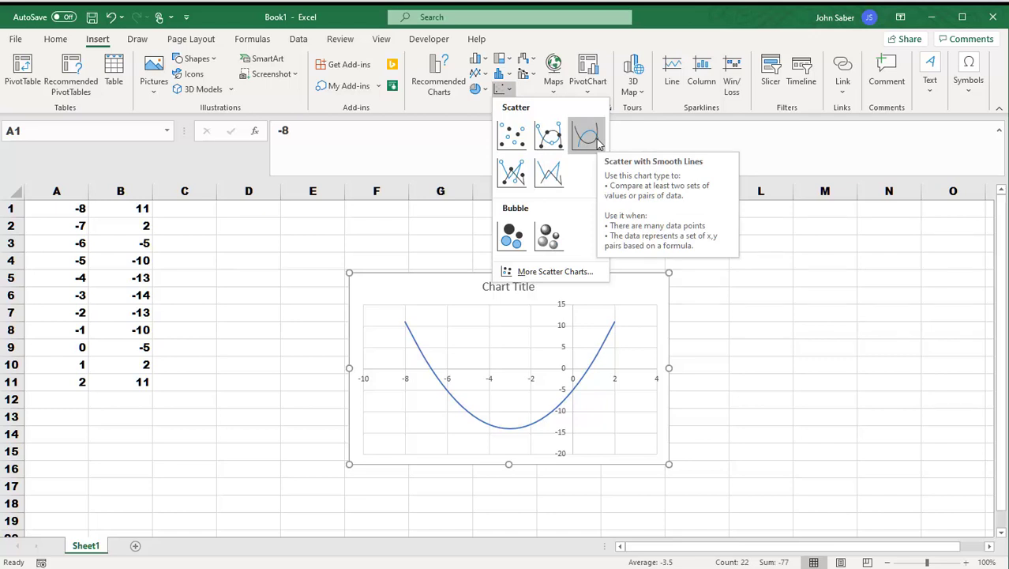
{"action": "left_click", "coordinate": [551, 137]}
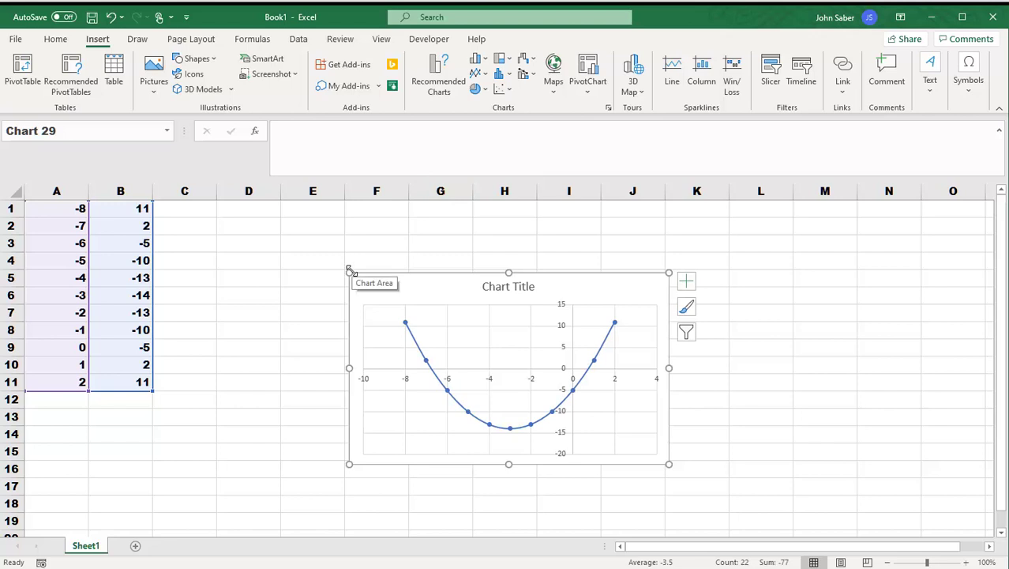
{"action": "left_click_drag", "start_coordinate": [349, 270], "coordinate": [283, 216]}
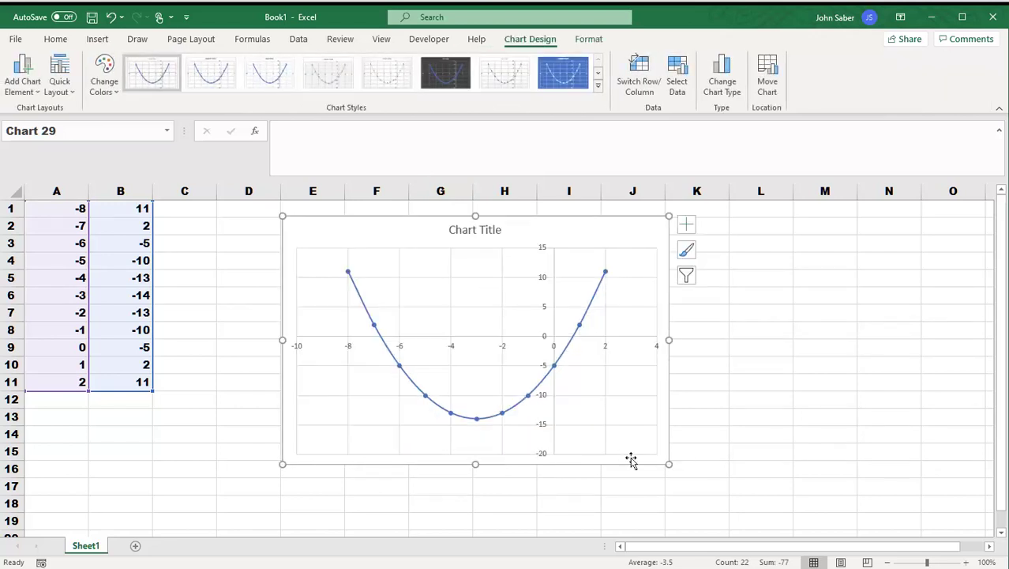
{"action": "left_click_drag", "start_coordinate": [667, 466], "coordinate": [703, 511]}
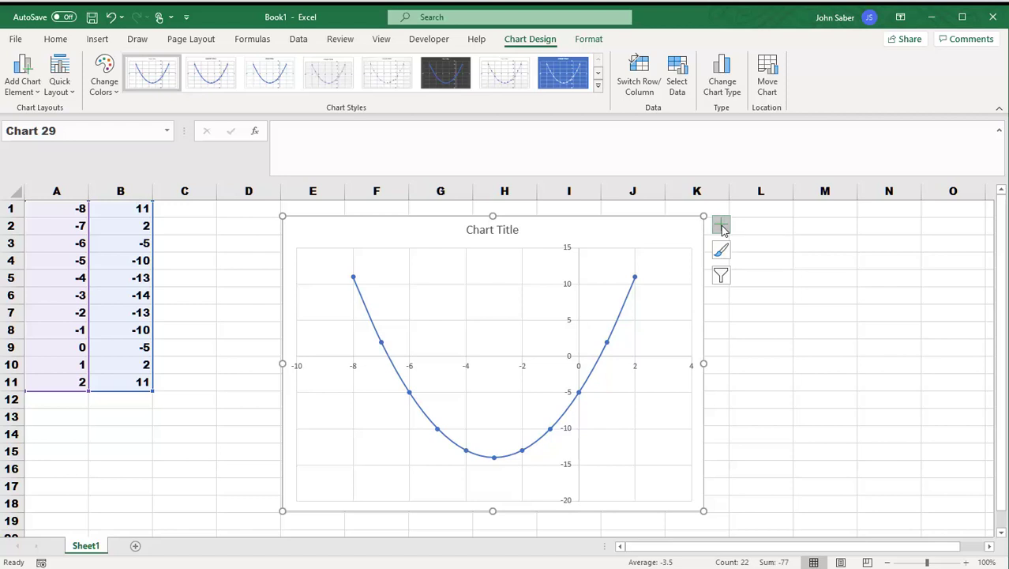
- Add axis titles to both axes of the scatter chart
{"action": "left_click", "coordinate": [721, 227]}
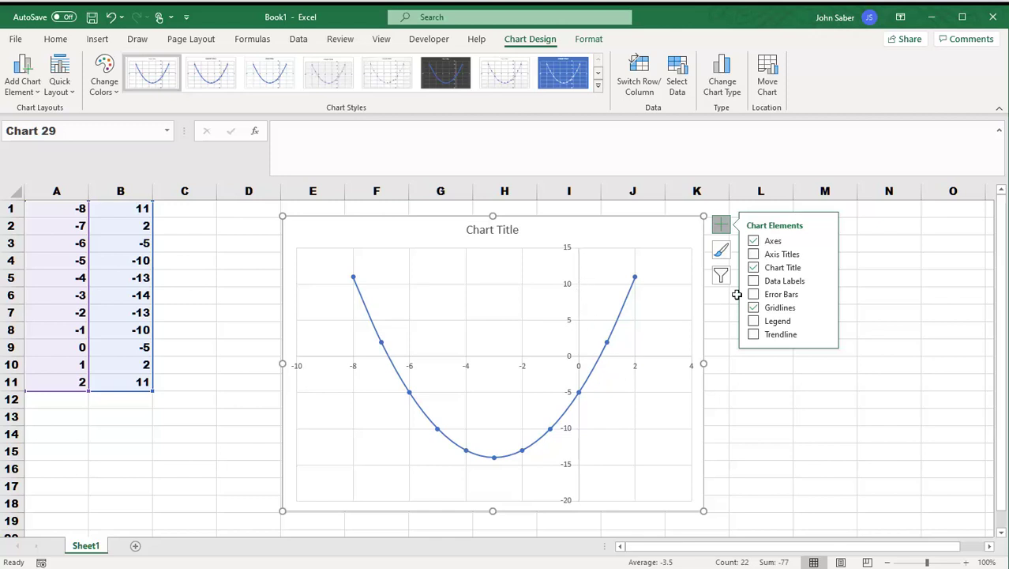
{"action": "left_click", "coordinate": [754, 255]}
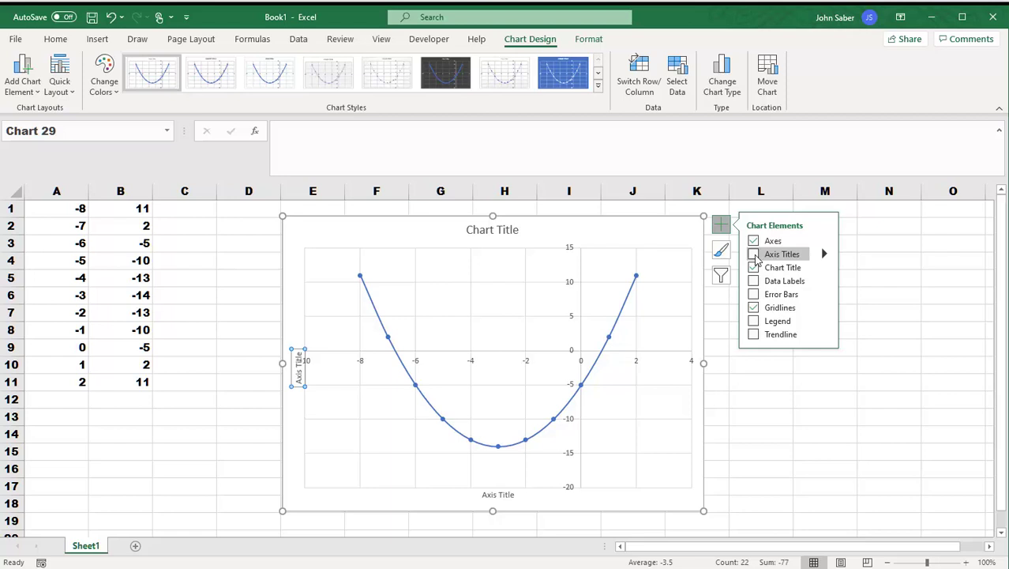
{"action": "left_click", "coordinate": [755, 255]}
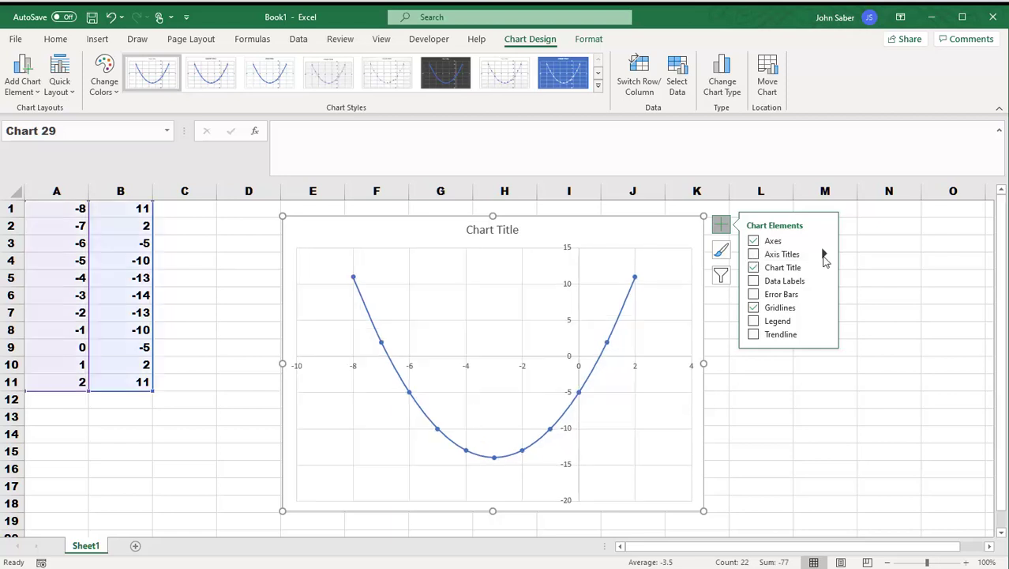
{"action": "left_click", "coordinate": [755, 257]}
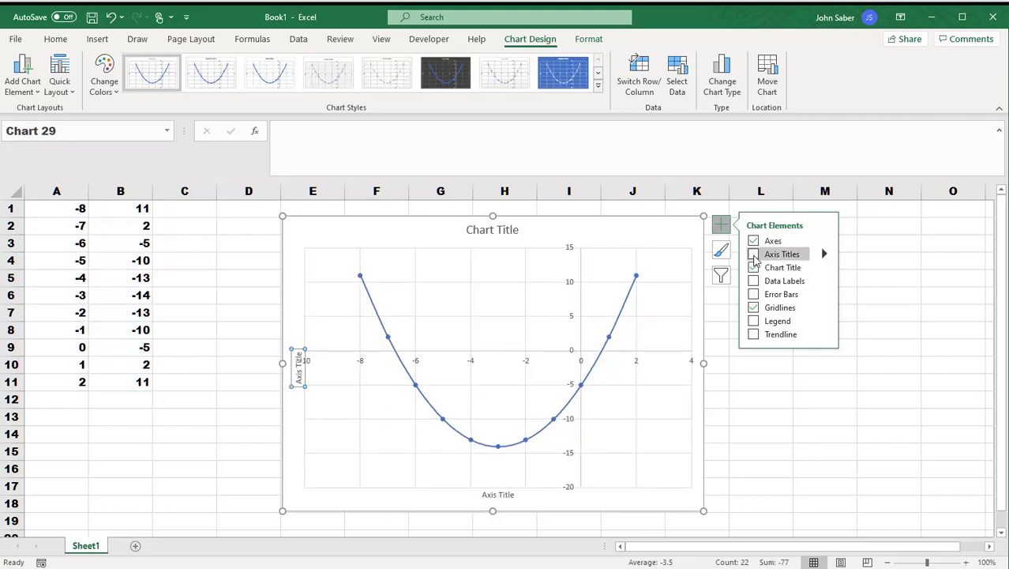
{"action": "left_click", "coordinate": [790, 259]}
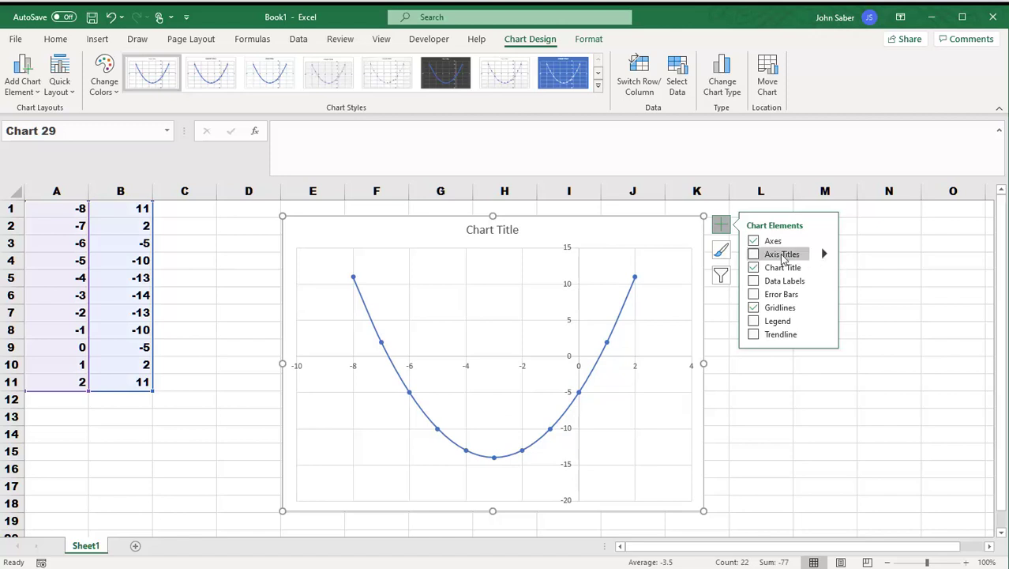
{"action": "left_click", "coordinate": [753, 257]}
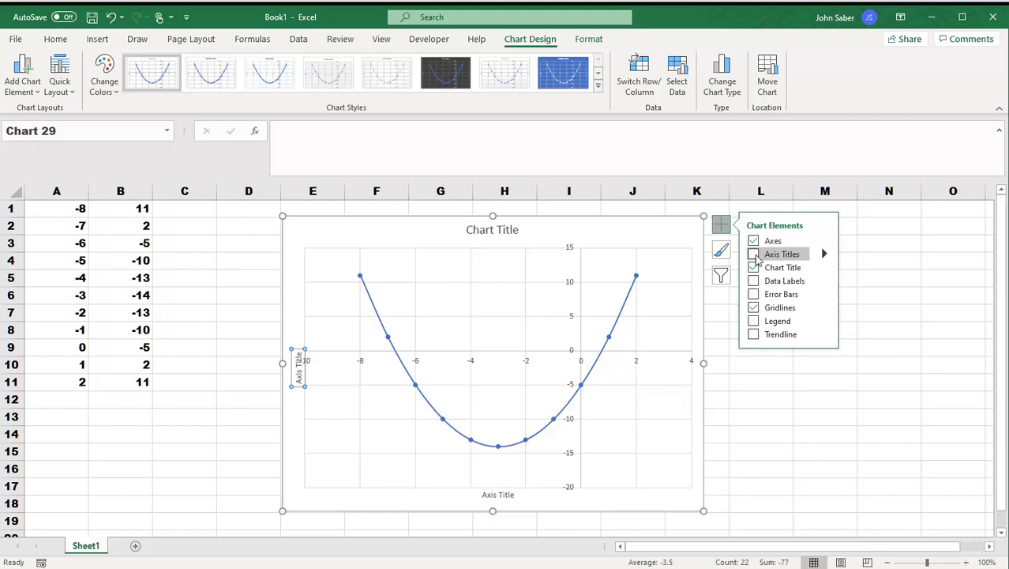
{"action": "left_click", "coordinate": [759, 259]}
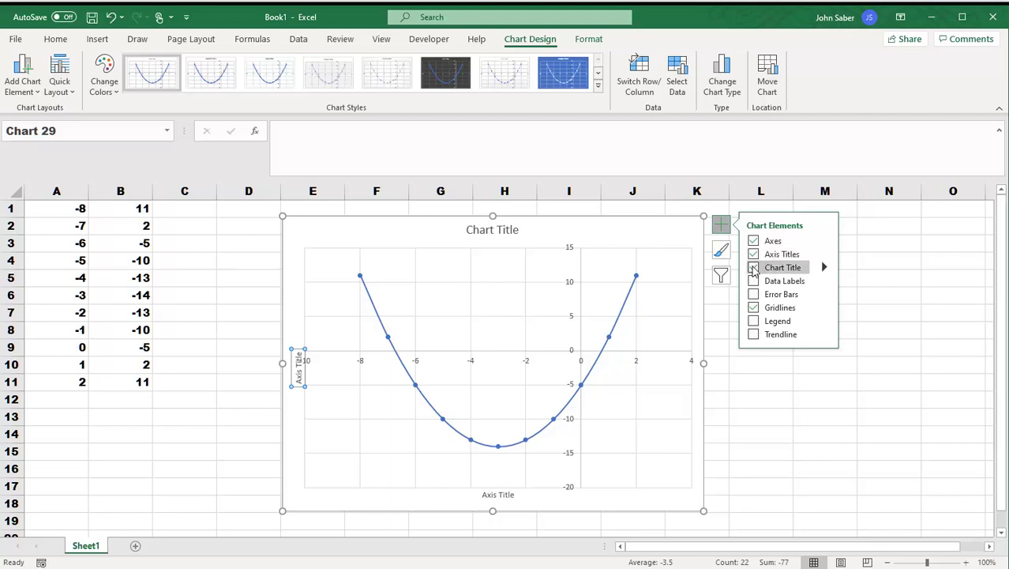
{"action": "left_click", "coordinate": [754, 268]}
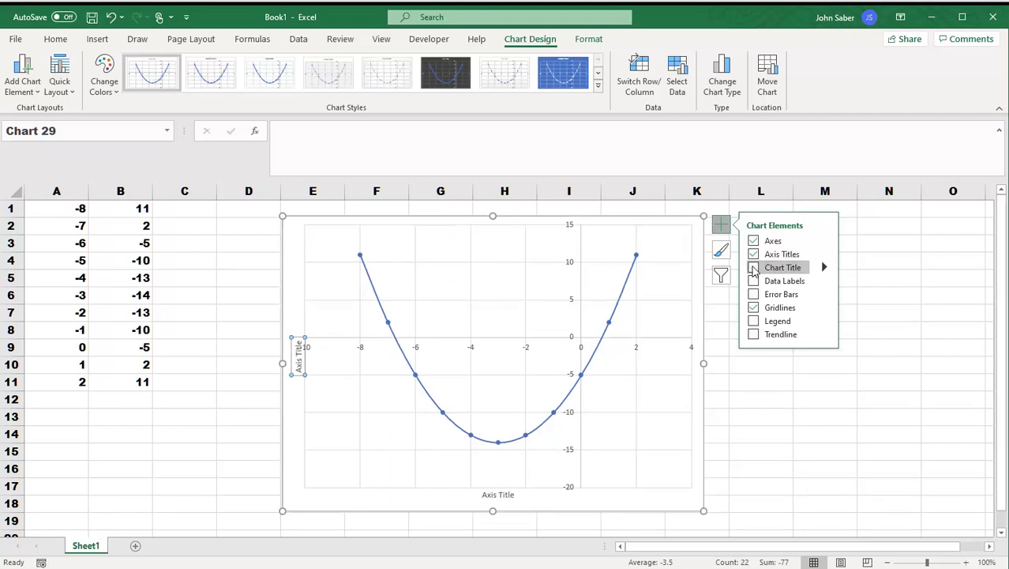
{"action": "left_click", "coordinate": [754, 268]}
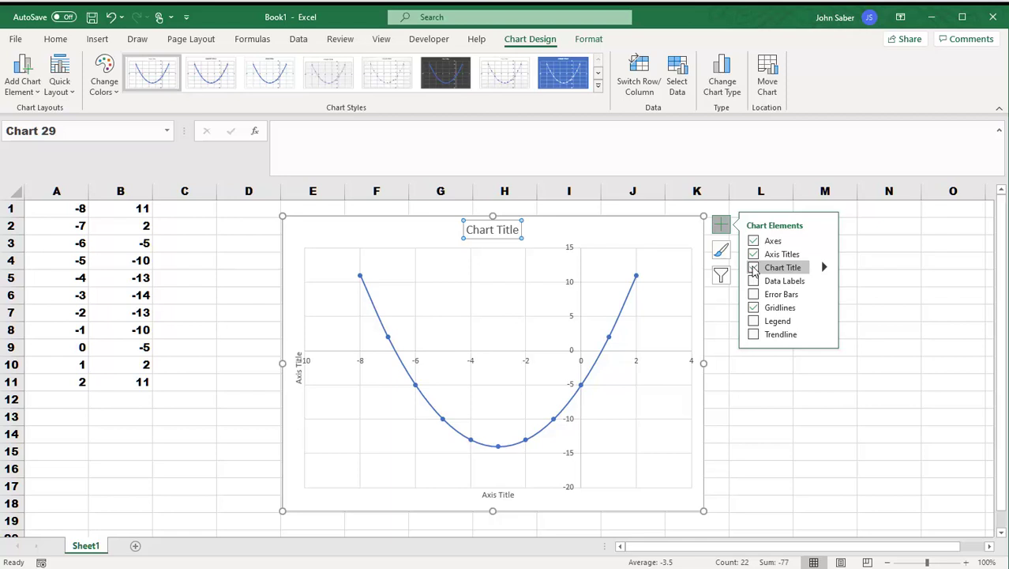
{"action": "left_click", "coordinate": [754, 322]}
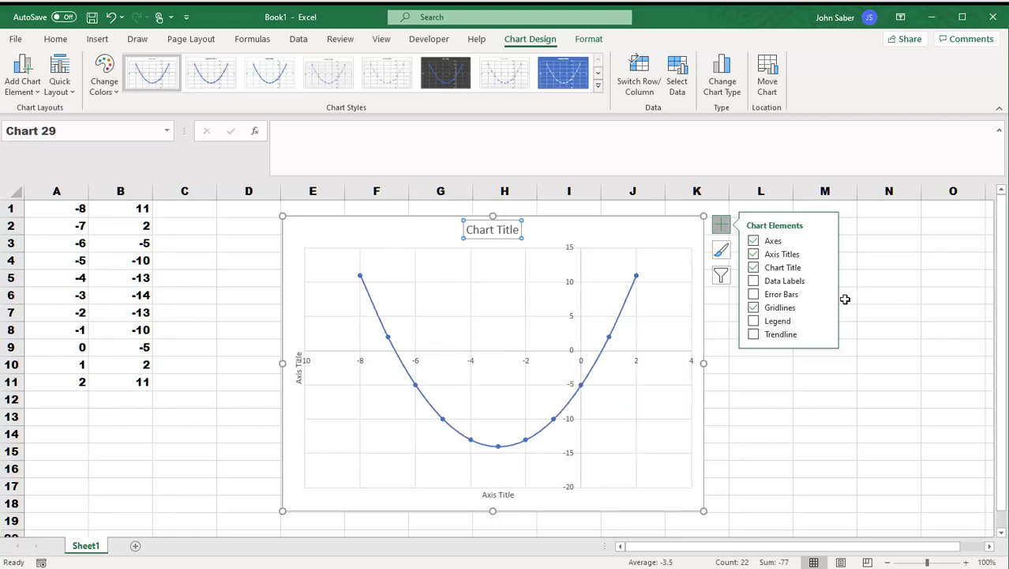
{"action": "left_click", "coordinate": [753, 322]}
{"action": "left_click", "coordinate": [753, 296]}
- Add data labels to the points of the curve
{"action": "left_click", "coordinate": [824, 281]}
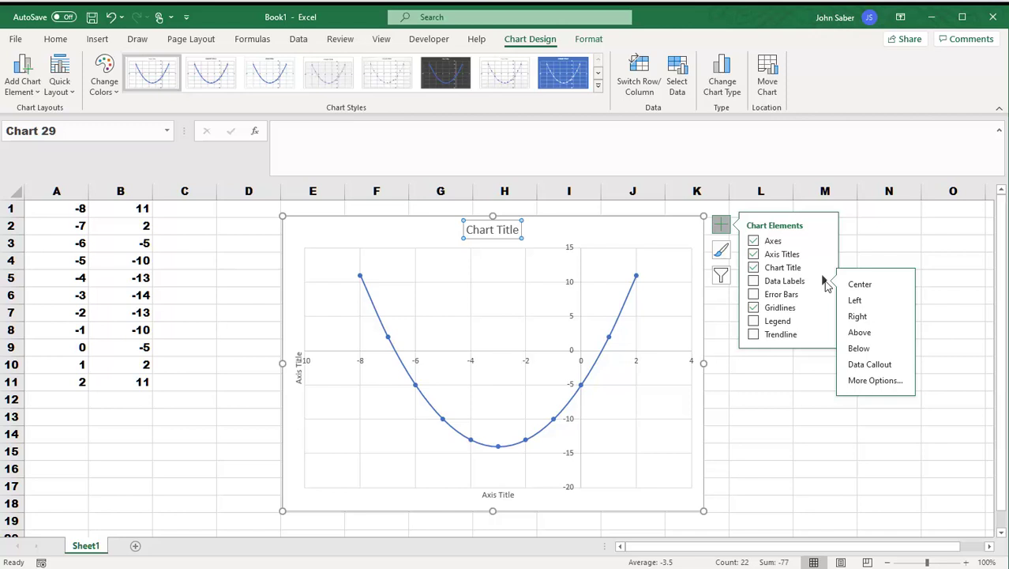
{"action": "left_click", "coordinate": [755, 282]}
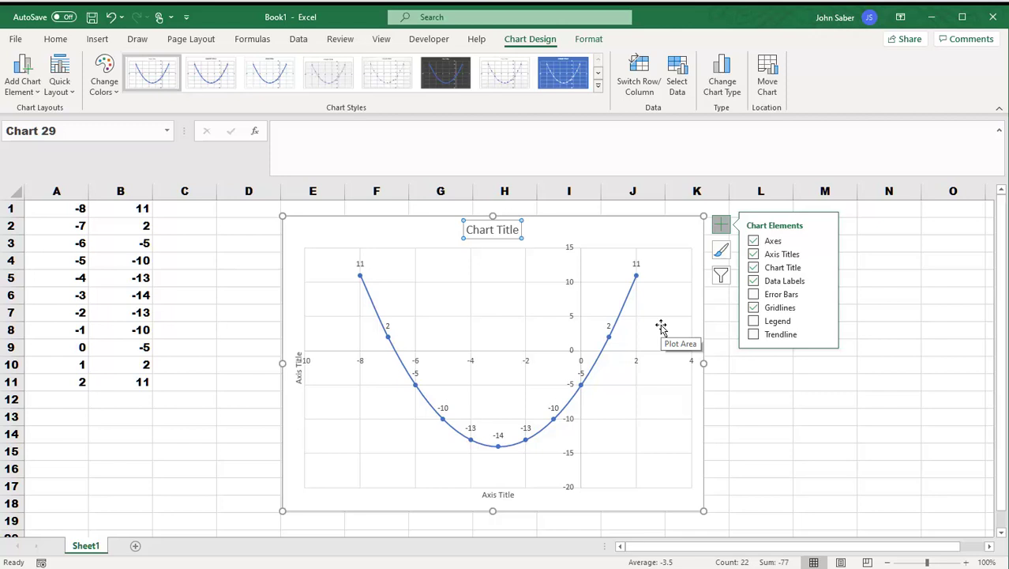
- Include the X value alongside the Y value in the curve's data labels
{"action": "right_click", "coordinate": [637, 265]}
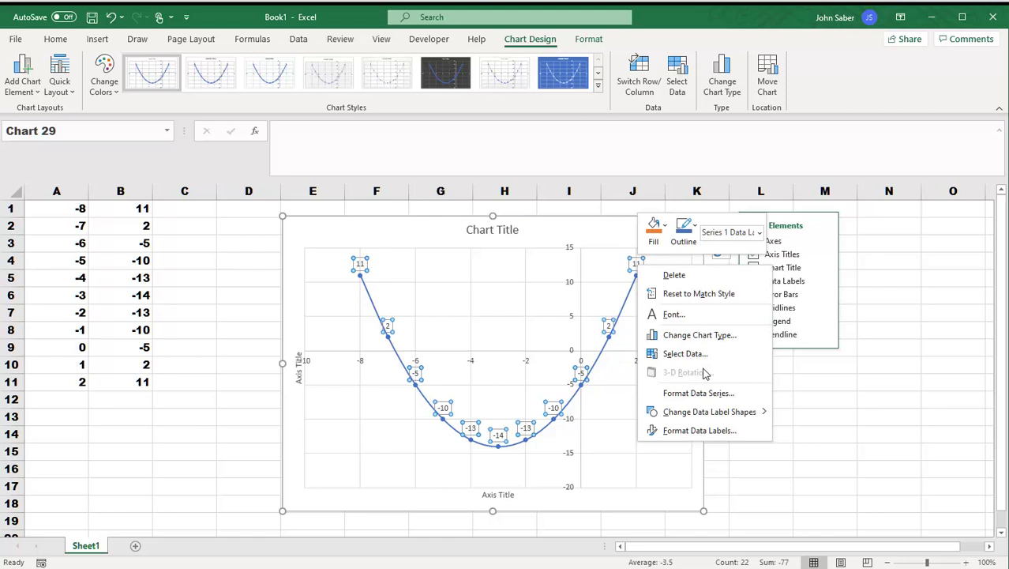
{"action": "left_click", "coordinate": [700, 430]}
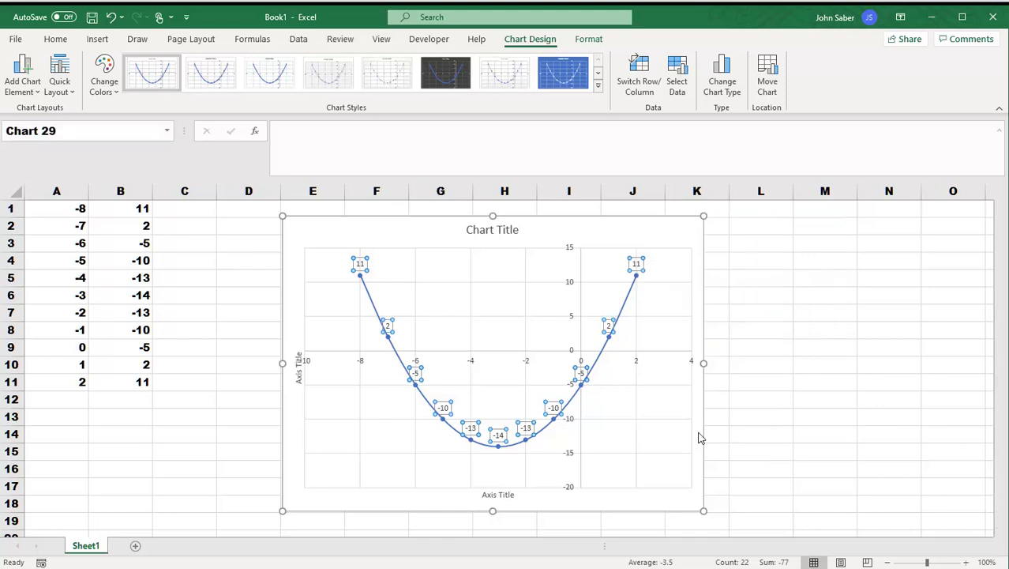
{"action": "right_click", "coordinate": [638, 267]}
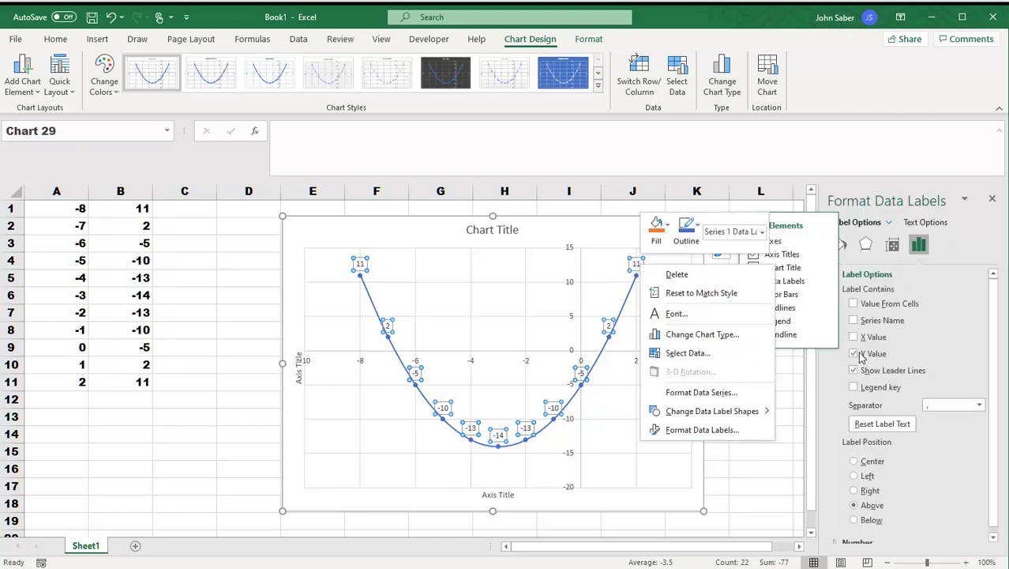
{"action": "left_click", "coordinate": [943, 352]}
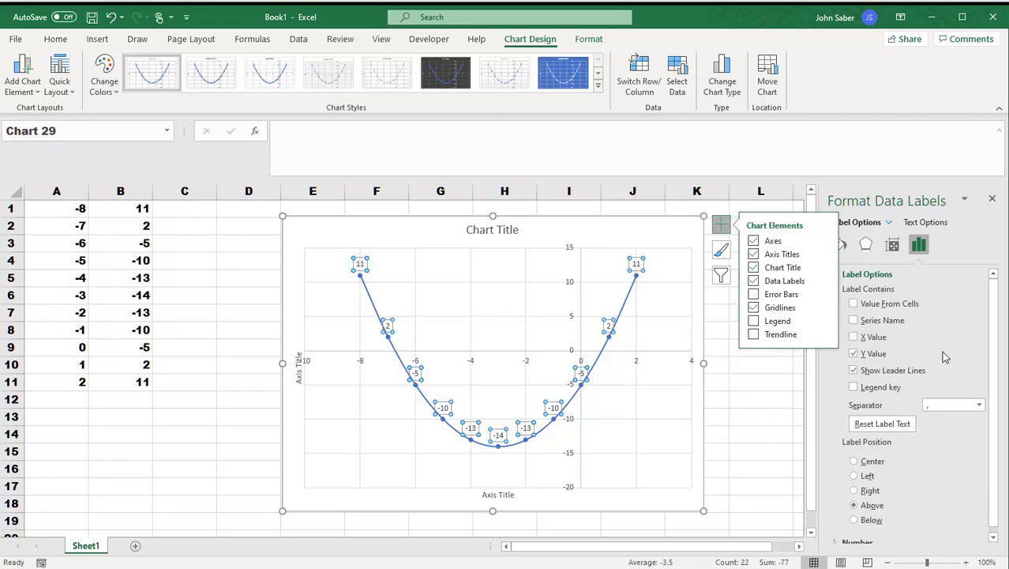
{"action": "left_click", "coordinate": [854, 337]}
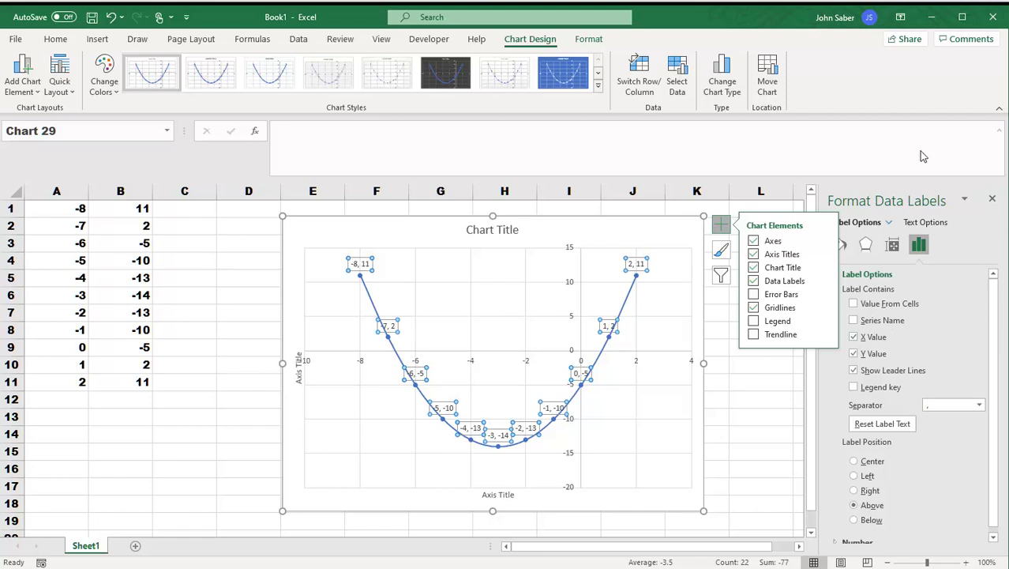
{"action": "left_click", "coordinate": [993, 201]}
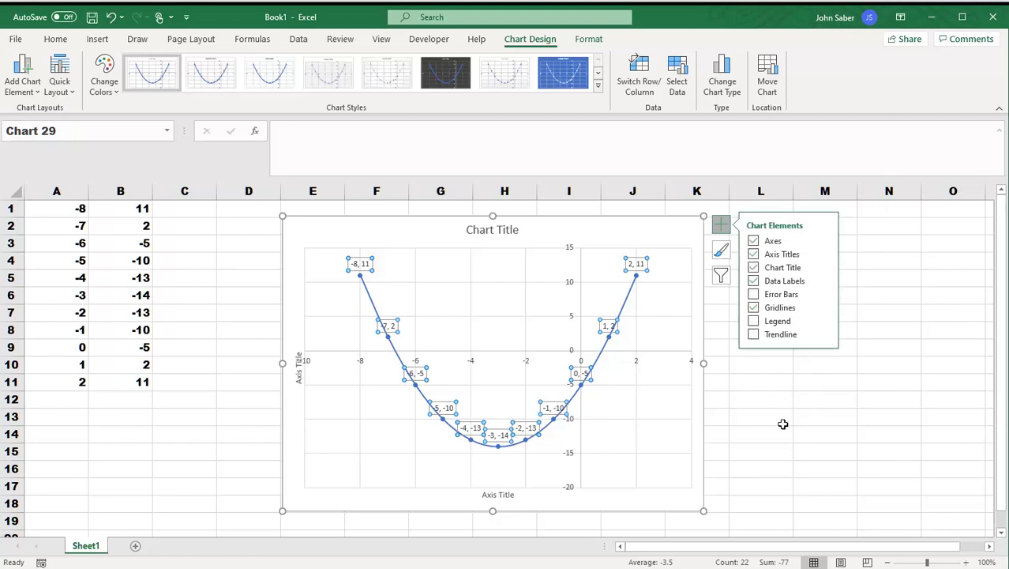
{"action": "left_click", "coordinate": [771, 436]}
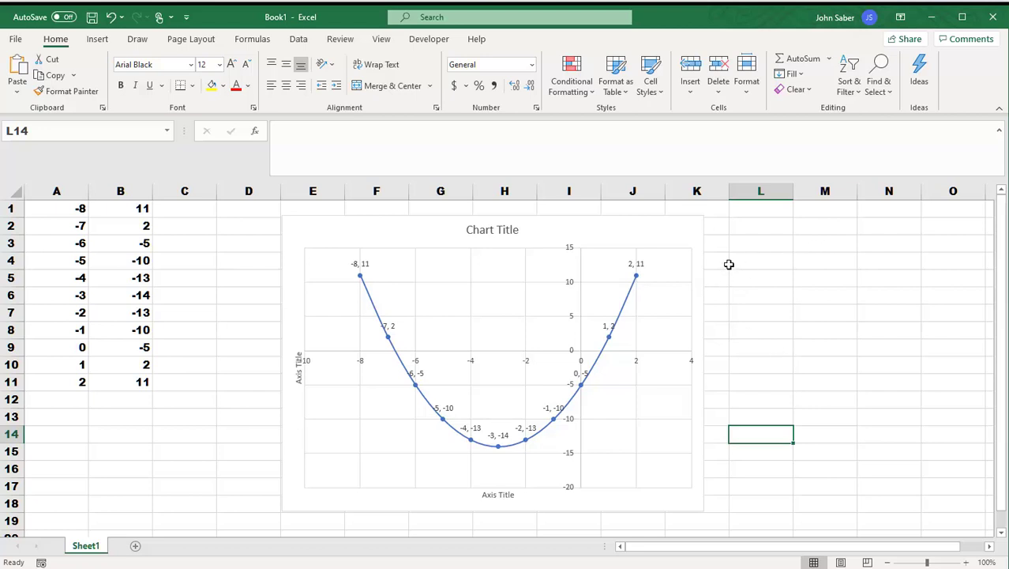
- Replace the chart title with "1st Quadratic Equation Graph"
{"action": "left_click", "coordinate": [491, 231]}
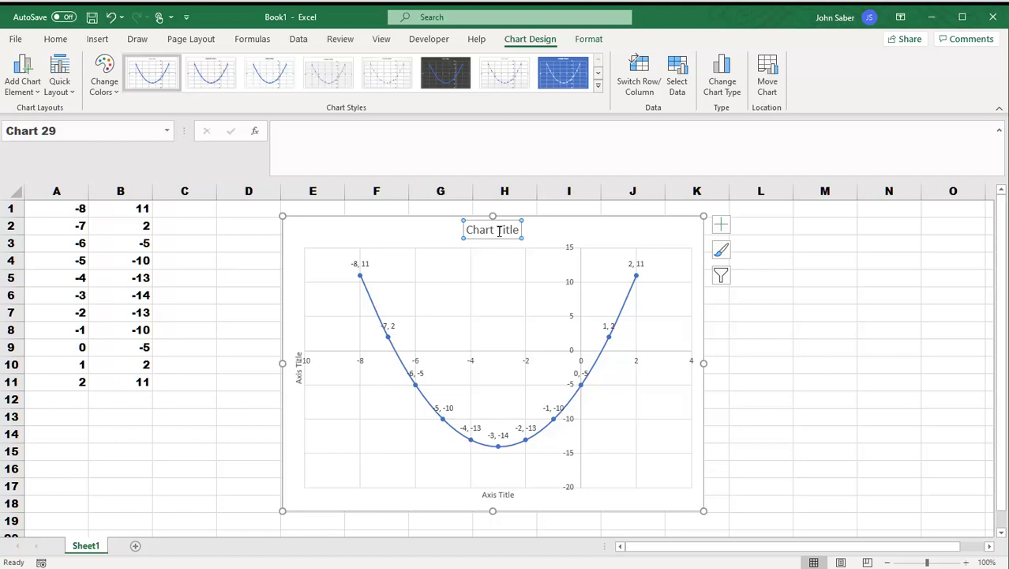
{"action": "triple_click", "coordinate": [498, 230]}
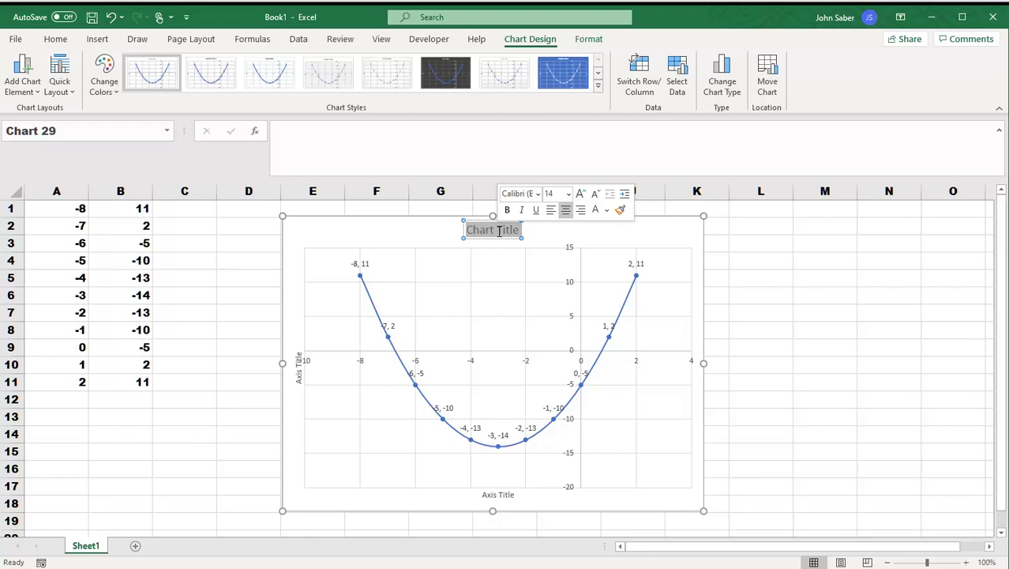
{"action": "type", "text": "1st"}
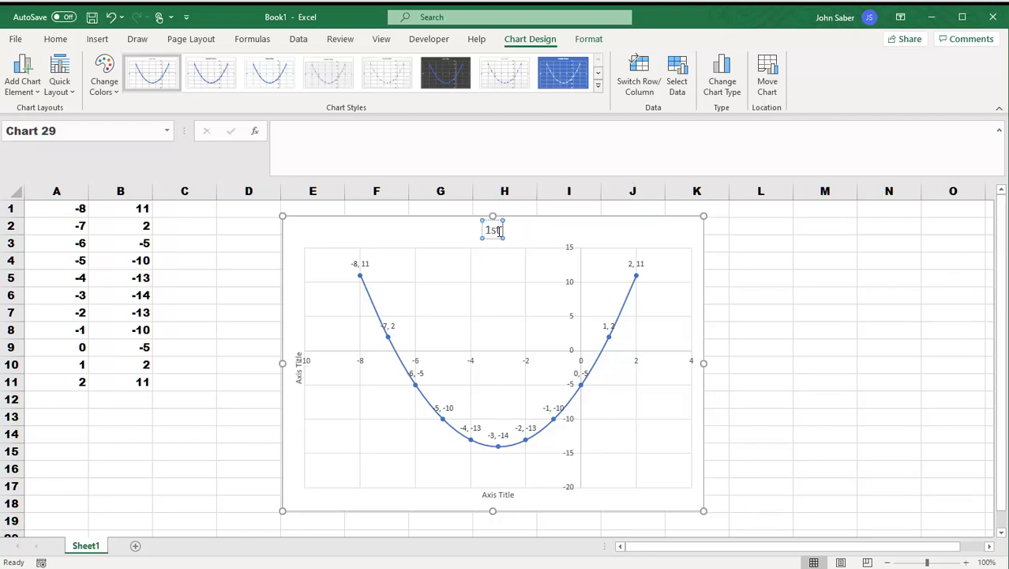
{"action": "type", "text": " Qu"}
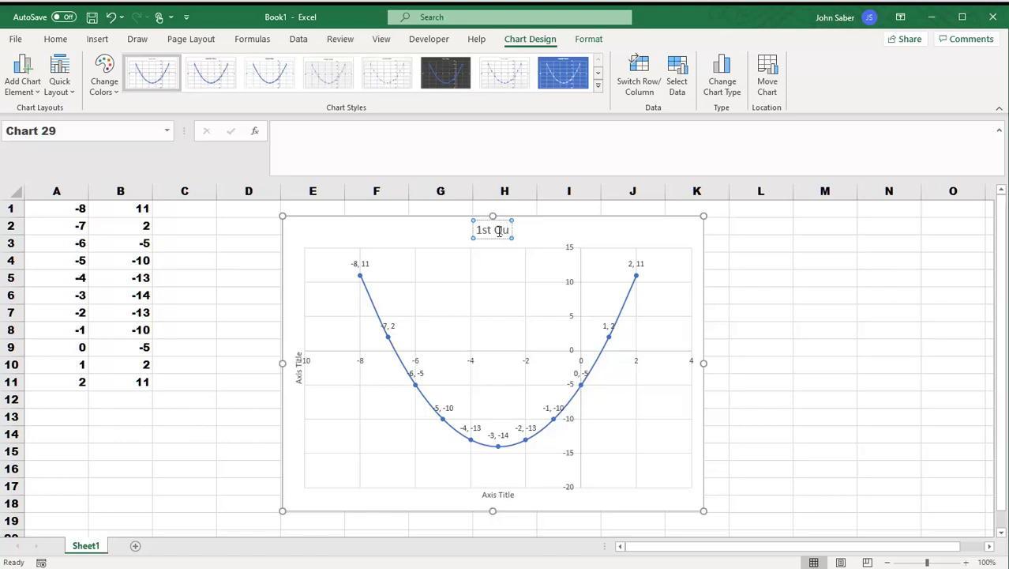
{"action": "type", "text": "adratic"}
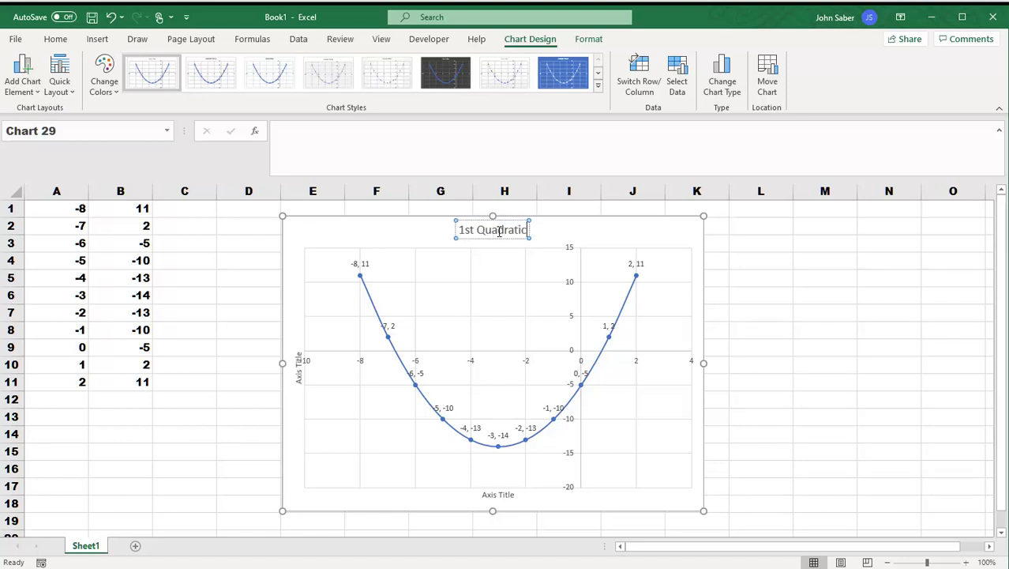
{"action": "type", "text": " Eq"}
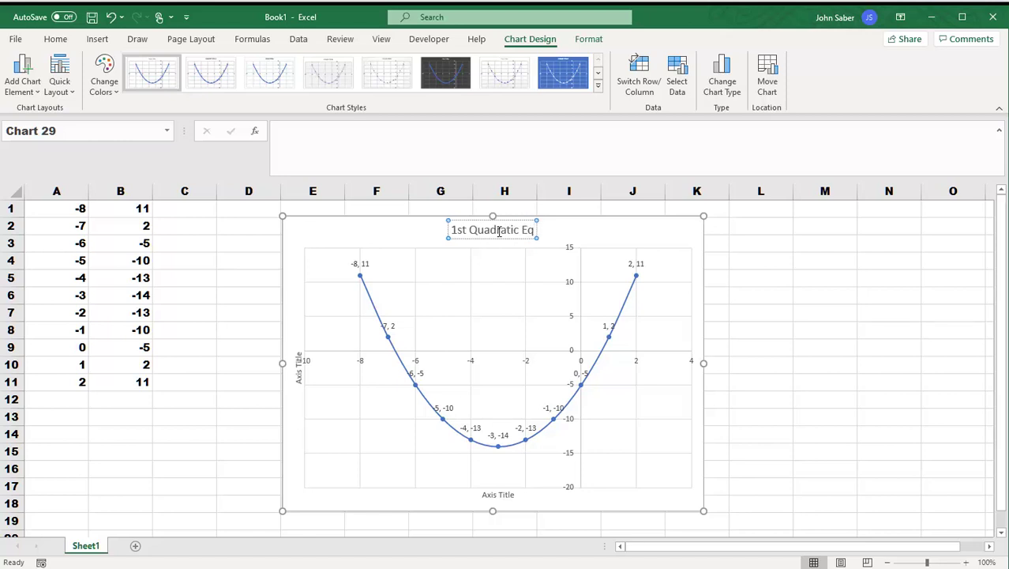
{"action": "type", "text": "uatio"}
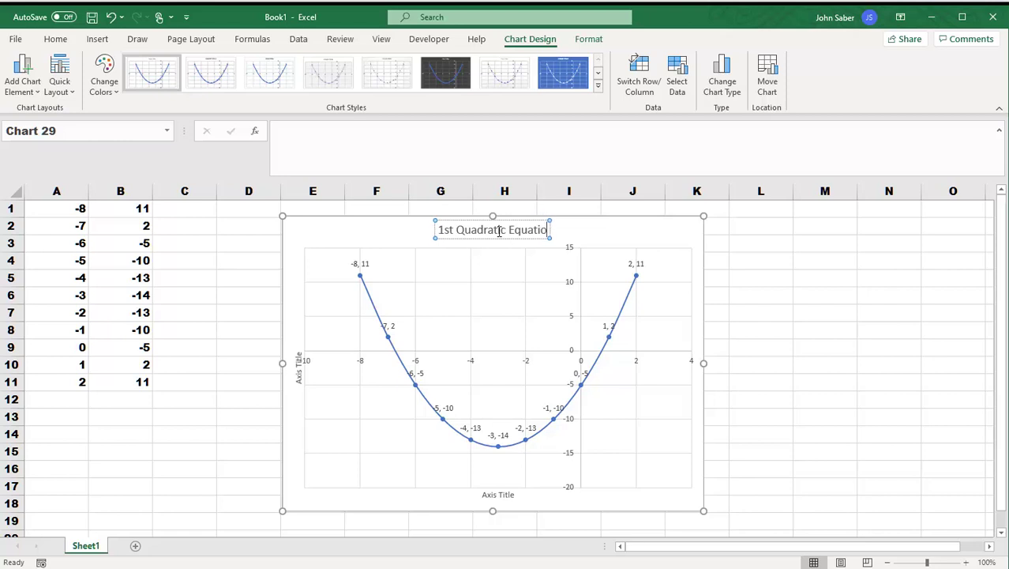
{"action": "type", "text": "n Graph"}
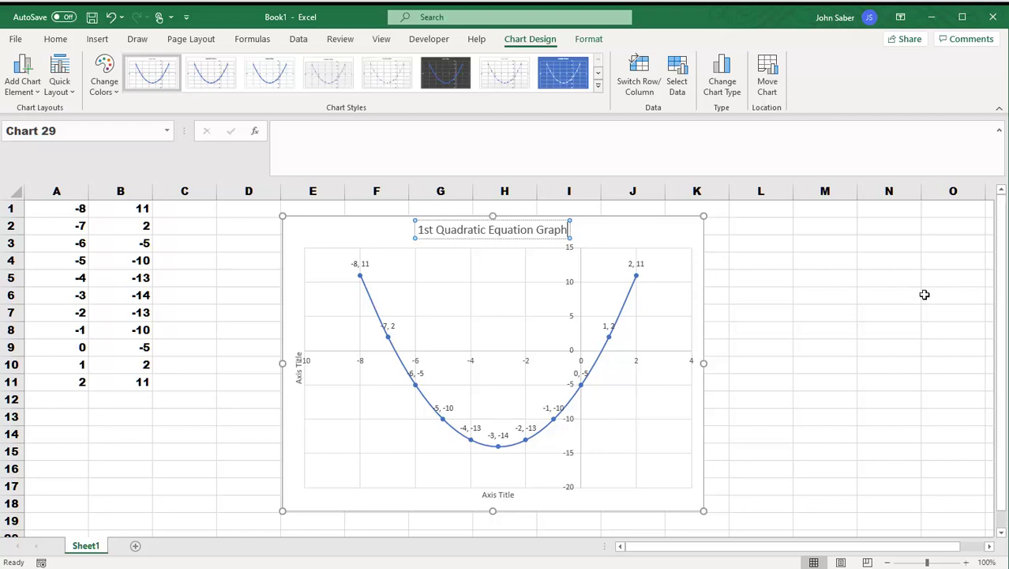
{"action": "left_click", "coordinate": [817, 287]}
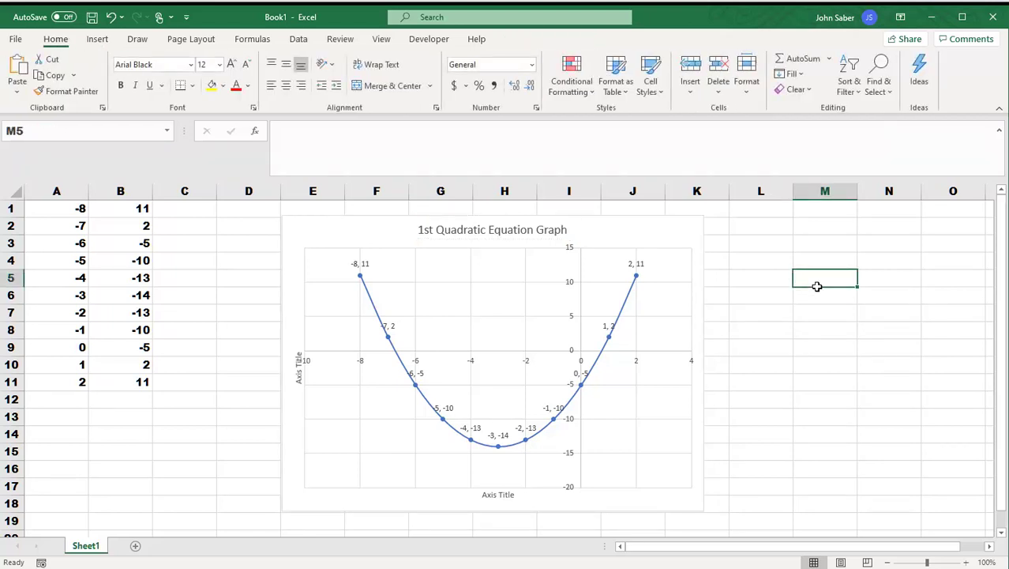
- Change the horizontal axis title text to "X-Values"
{"action": "left_click", "coordinate": [497, 497]}
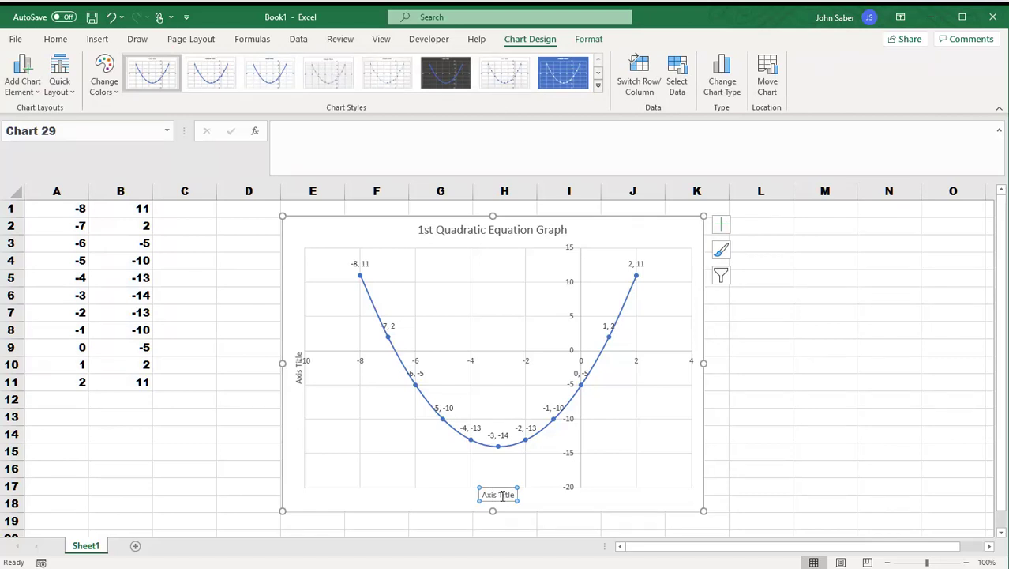
{"action": "triple_click", "coordinate": [502, 496]}
{"action": "double_click", "coordinate": [502, 496]}
{"action": "left_click", "coordinate": [503, 495]}
{"action": "triple_click", "coordinate": [503, 495]}
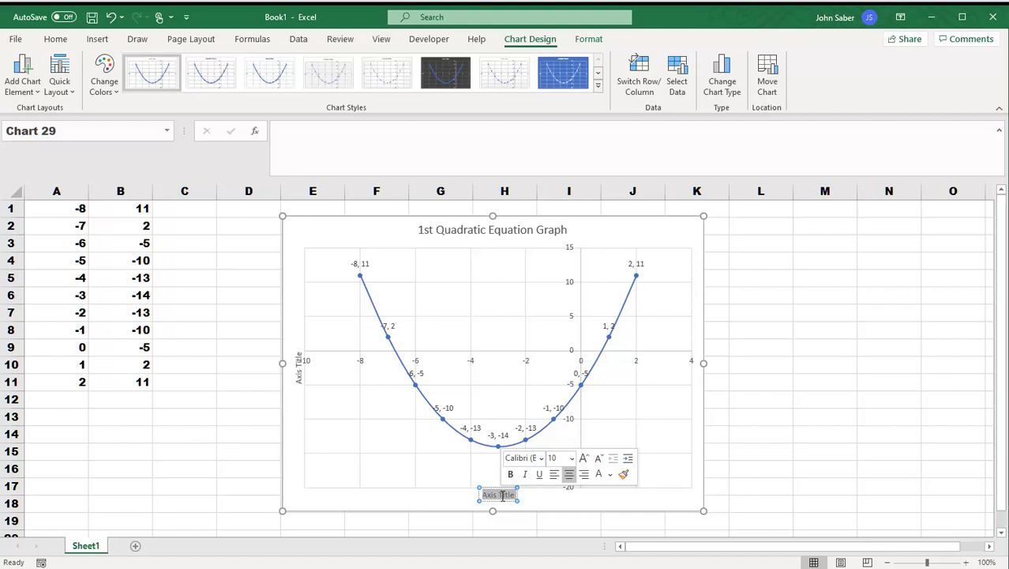
{"action": "type", "text": "X-"}
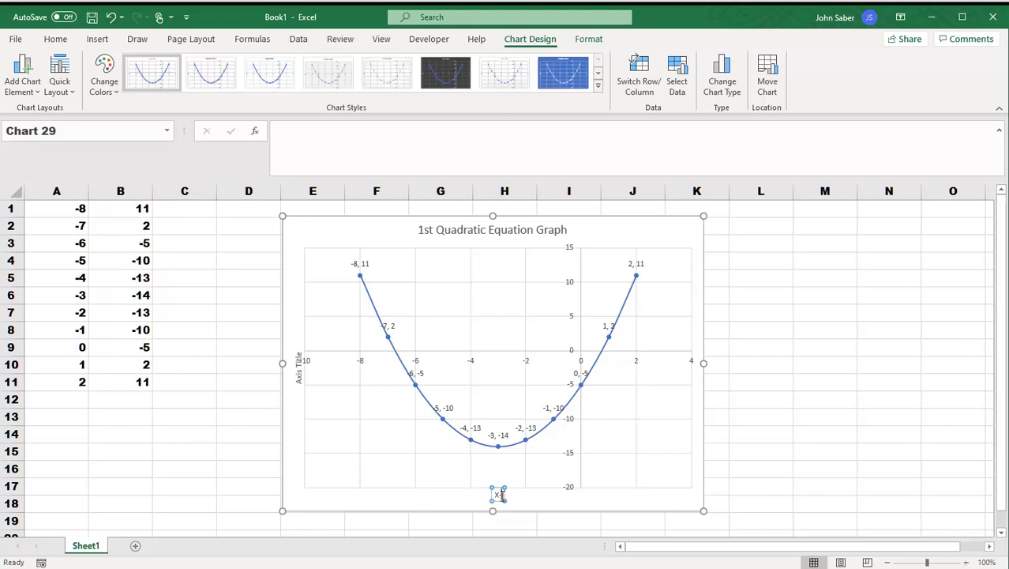
{"action": "type", "text": "Aalues"}
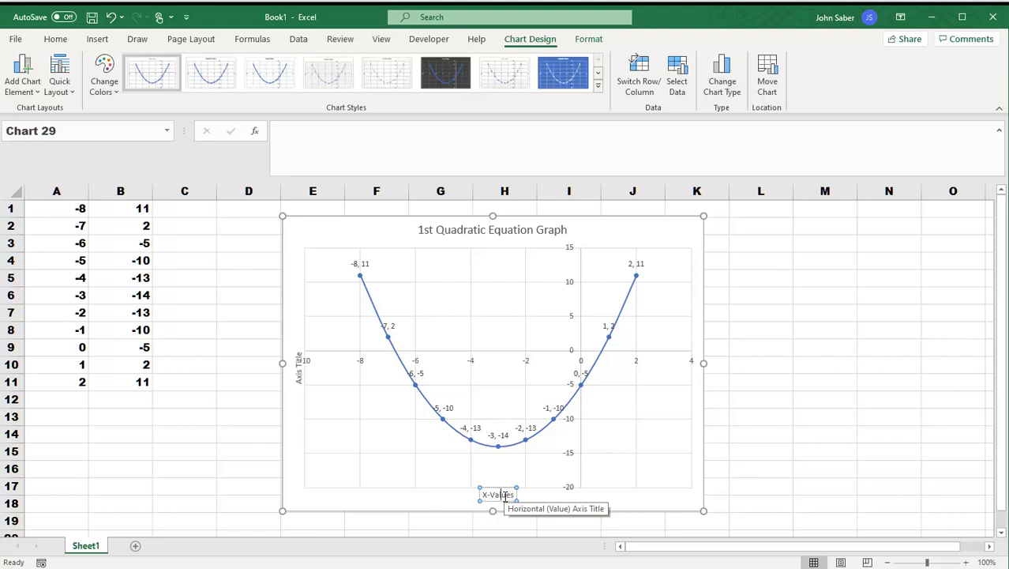
- Format the horizontal axis title as bold with a font size of 16
{"action": "triple_click", "coordinate": [506, 496]}
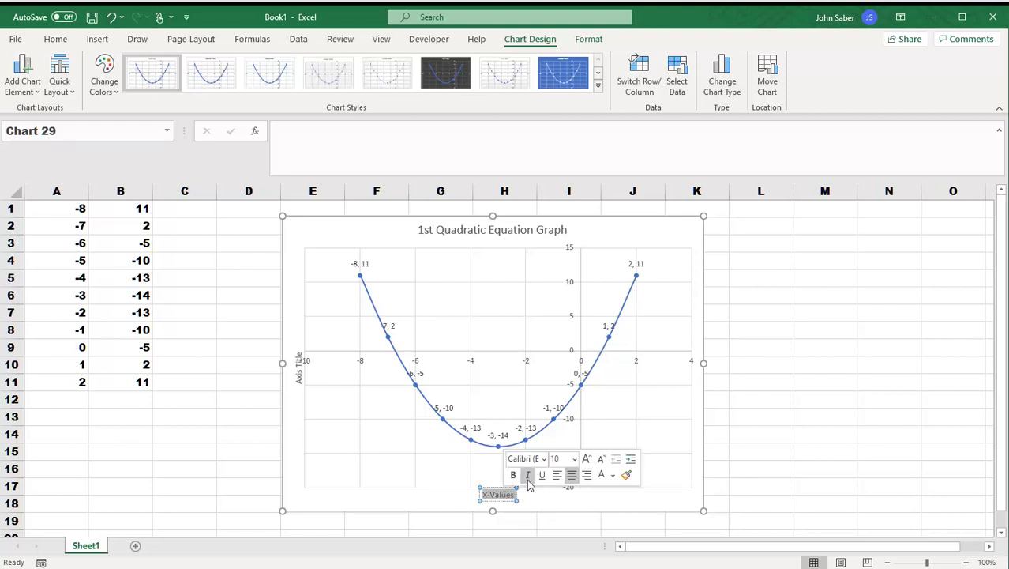
{"action": "left_click", "coordinate": [575, 460]}
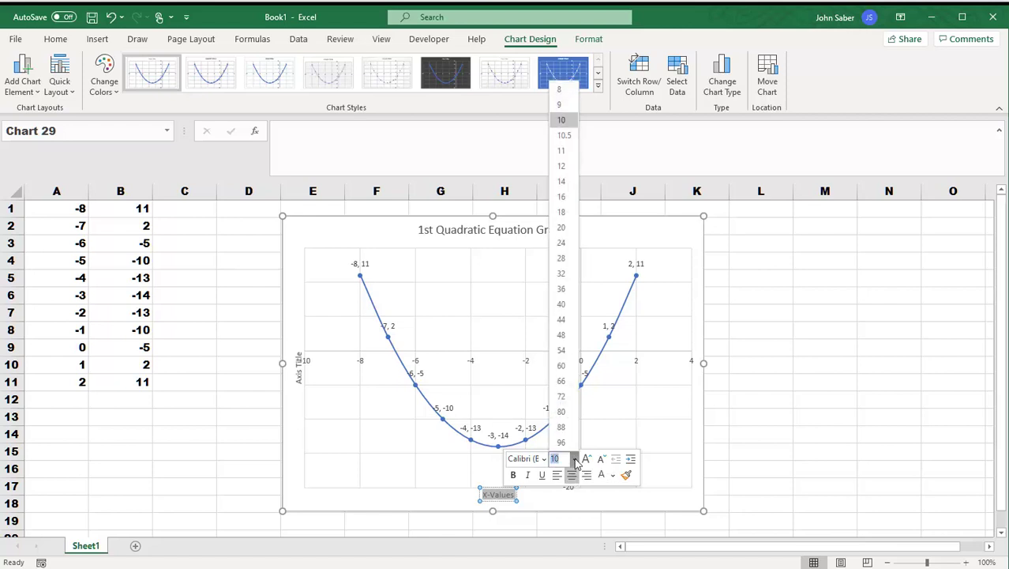
{"action": "left_click", "coordinate": [563, 201]}
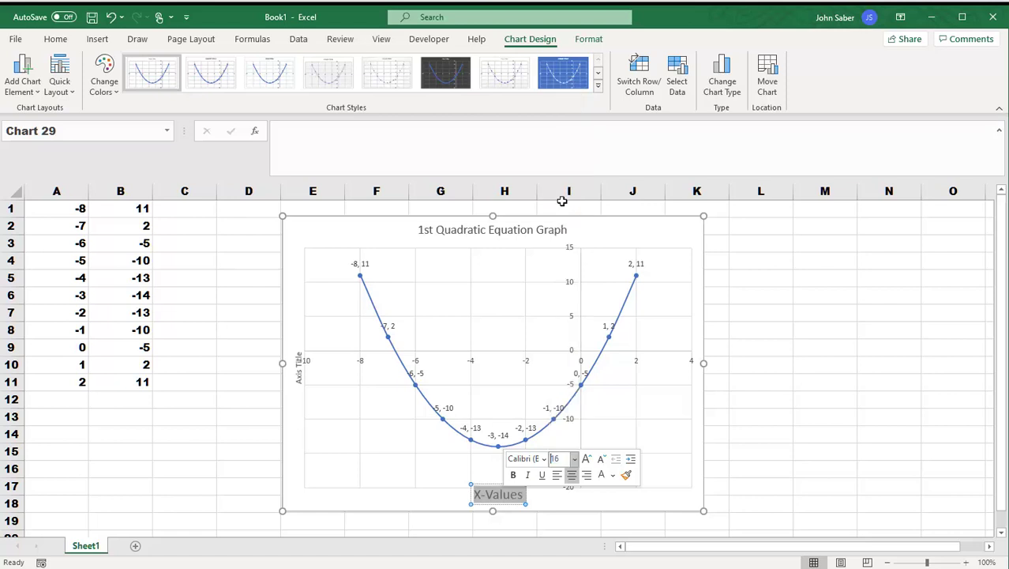
{"action": "left_click", "coordinate": [513, 475]}
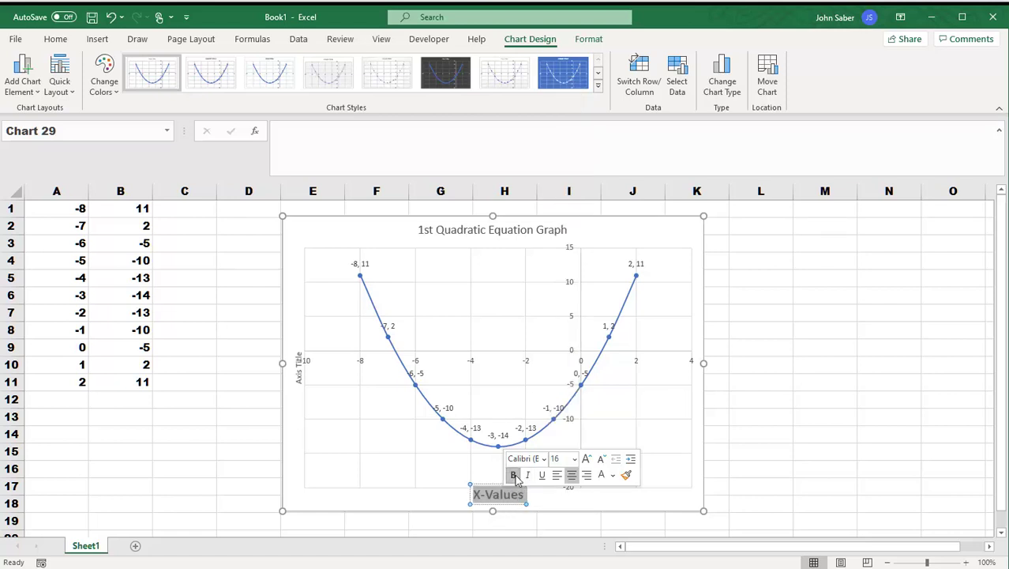
{"action": "left_click", "coordinate": [787, 463]}
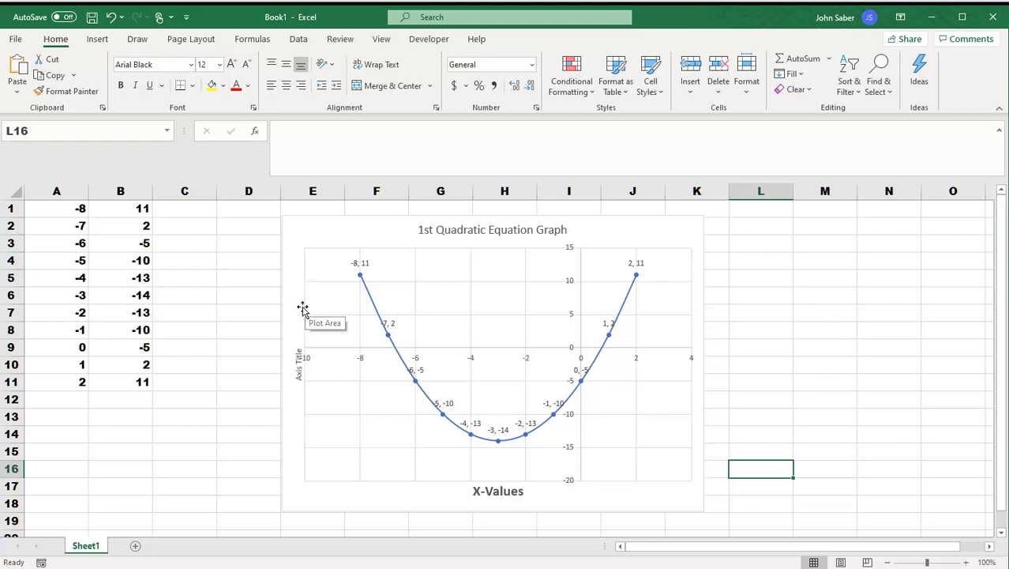
- Format the vertical axis title as bold with a font size of 16
{"action": "left_click", "coordinate": [299, 371]}
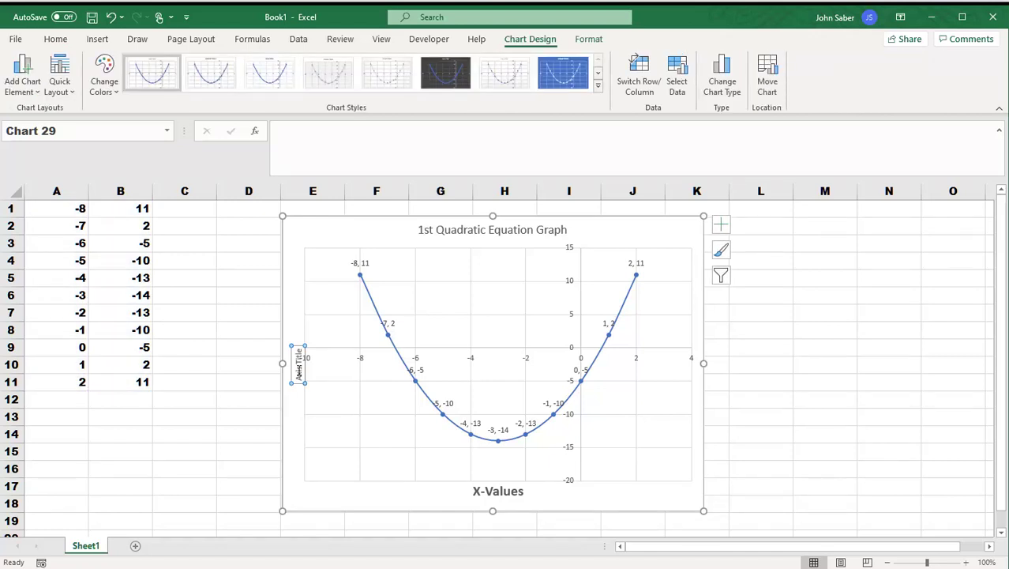
{"action": "triple_click", "coordinate": [299, 371]}
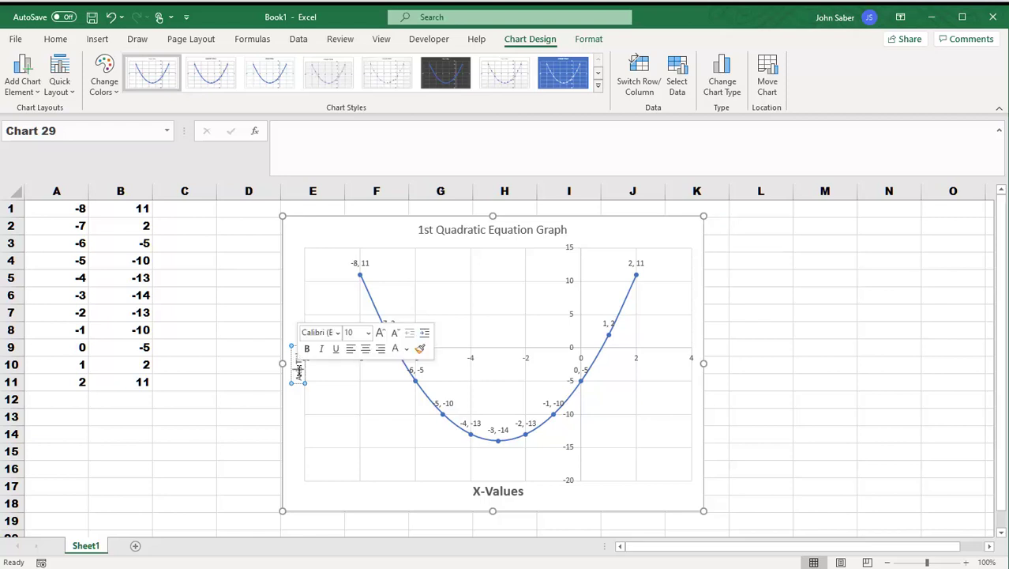
{"action": "left_click", "coordinate": [369, 333]}
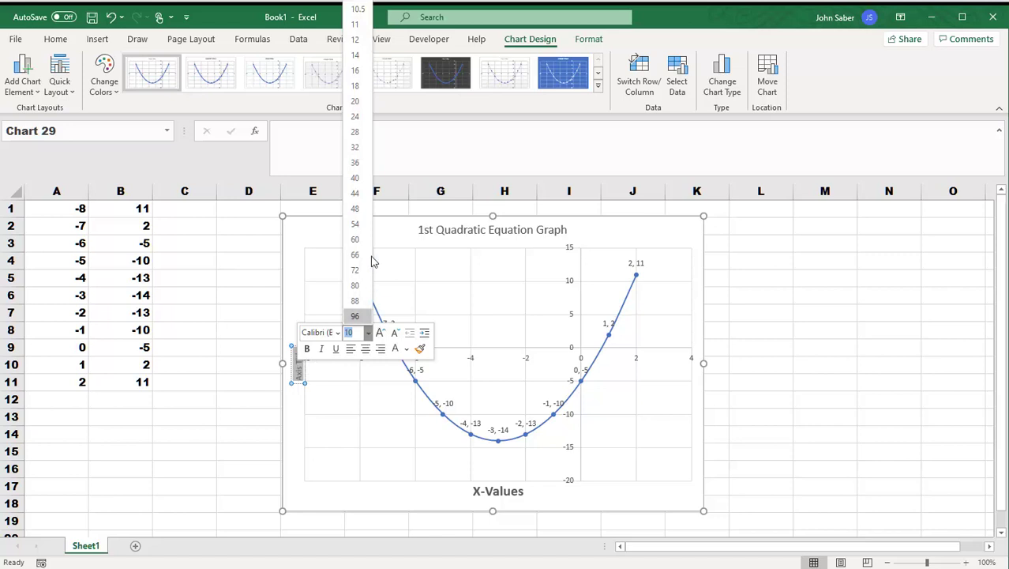
{"action": "left_click", "coordinate": [358, 74]}
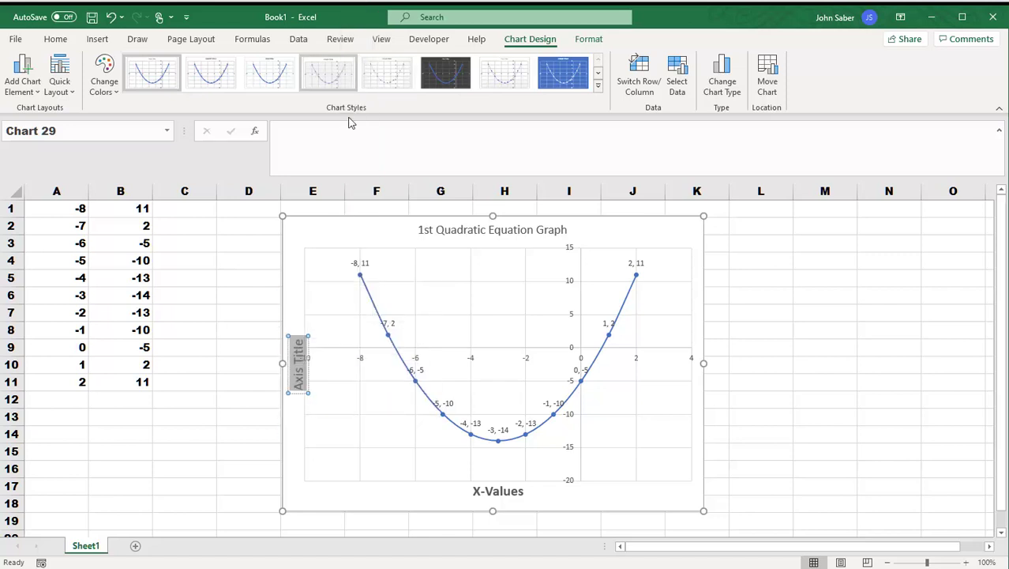
{"action": "right_click", "coordinate": [299, 364]}
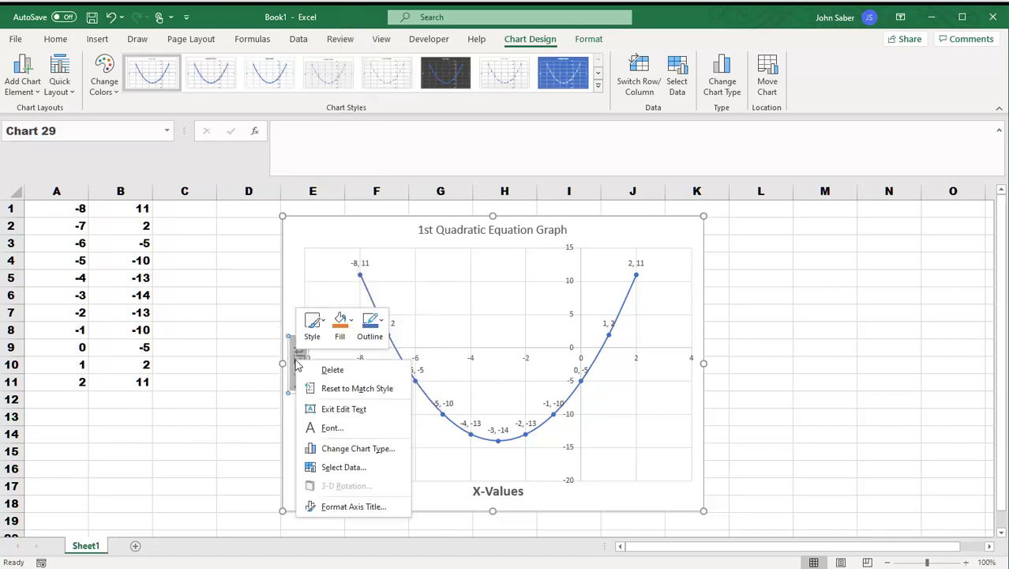
{"action": "left_click", "coordinate": [345, 508]}
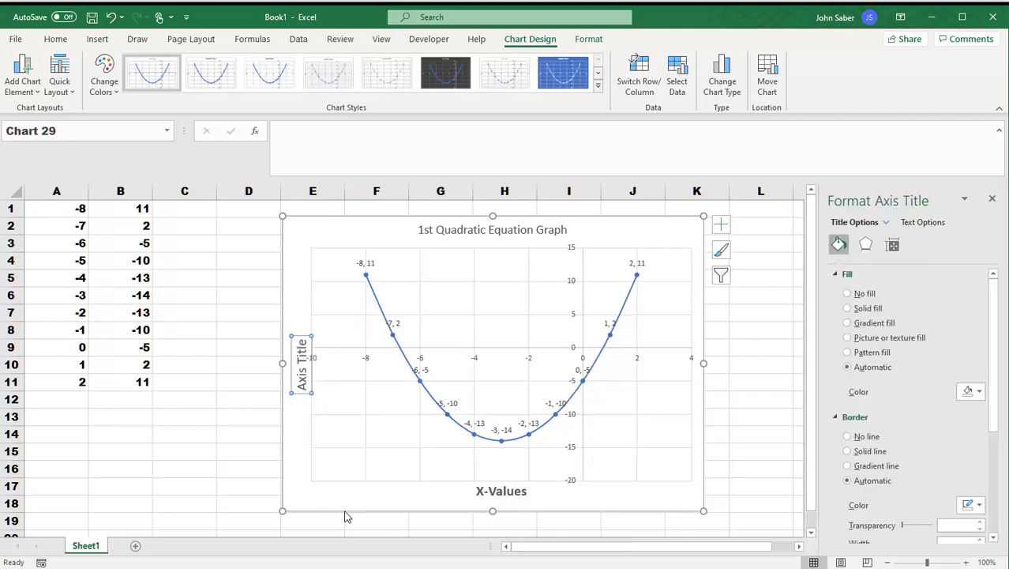
{"action": "triple_click", "coordinate": [302, 376]}
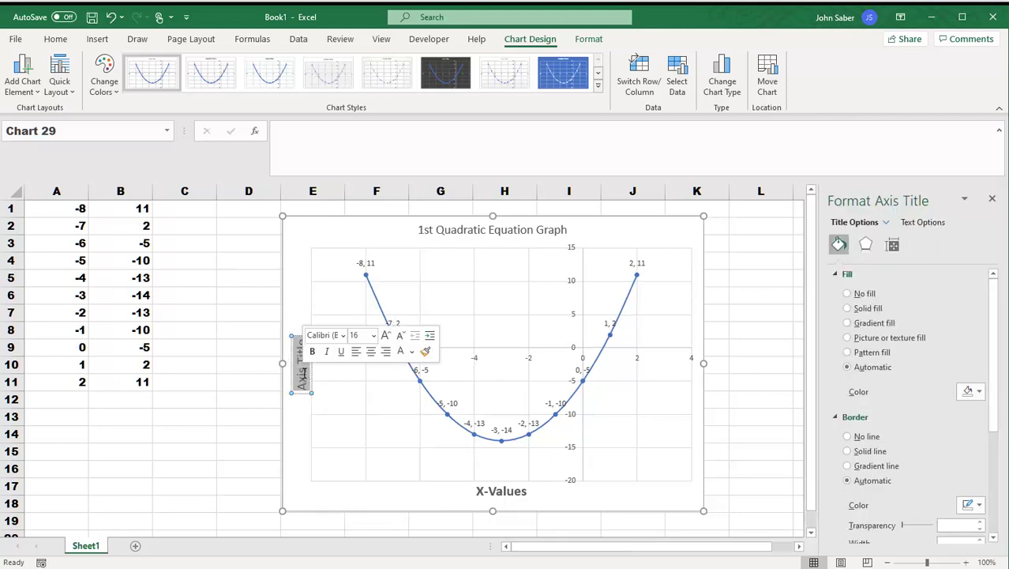
{"action": "left_click", "coordinate": [312, 353]}
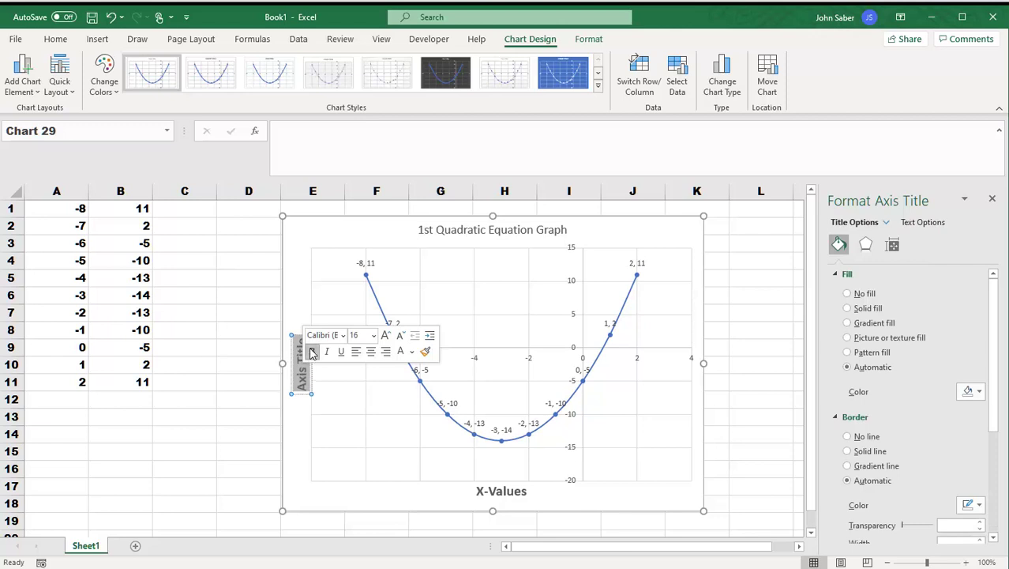
{"action": "left_click", "coordinate": [250, 384]}
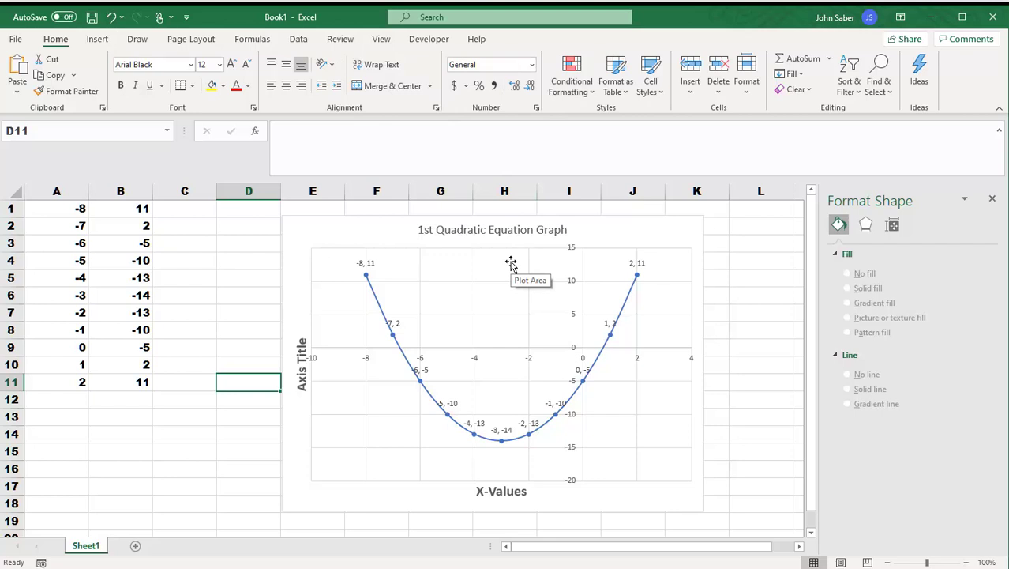
{"action": "left_click", "coordinate": [992, 199]}
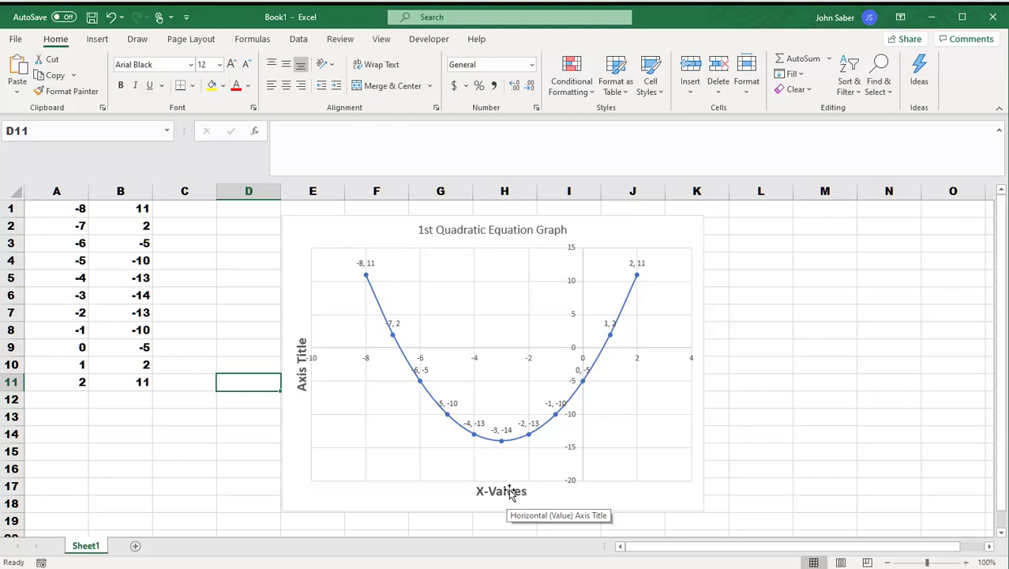
- Change the vertical axis title text to "y Values"
{"action": "double_click", "coordinate": [301, 367]}
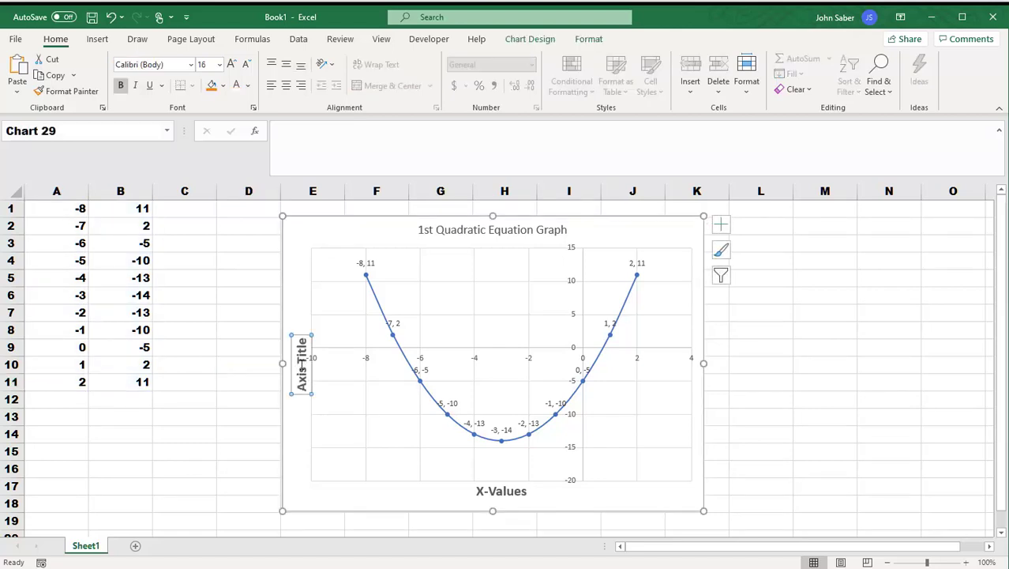
{"action": "triple_click", "coordinate": [301, 363]}
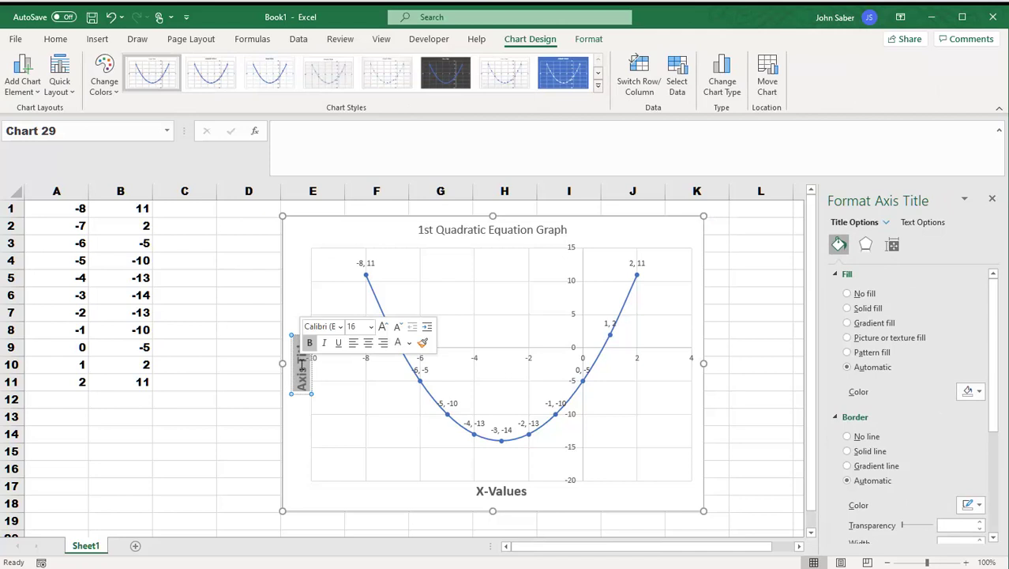
{"action": "key", "text": "BackSpace"}
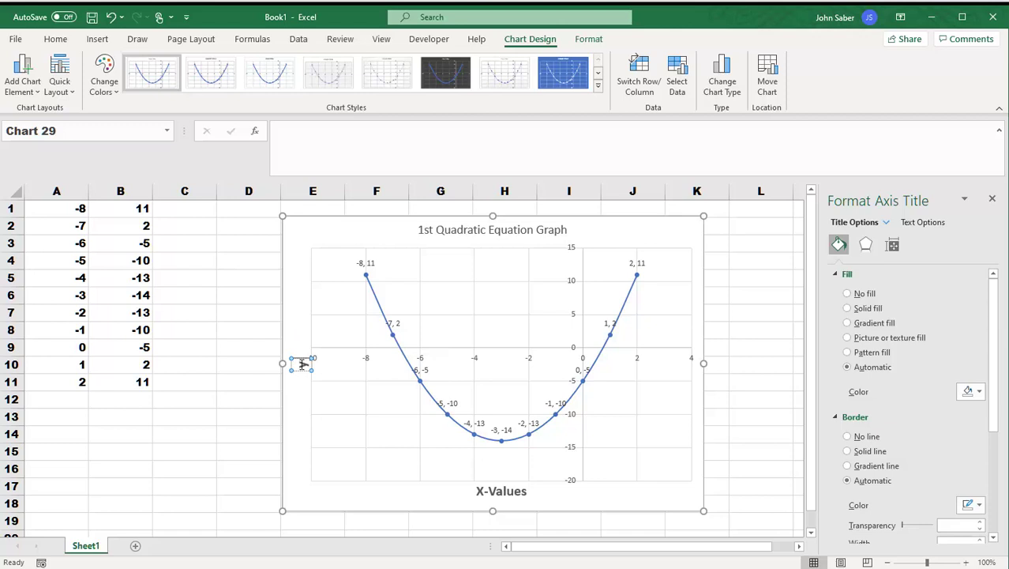
{"action": "type", "text": "Y-Val"}
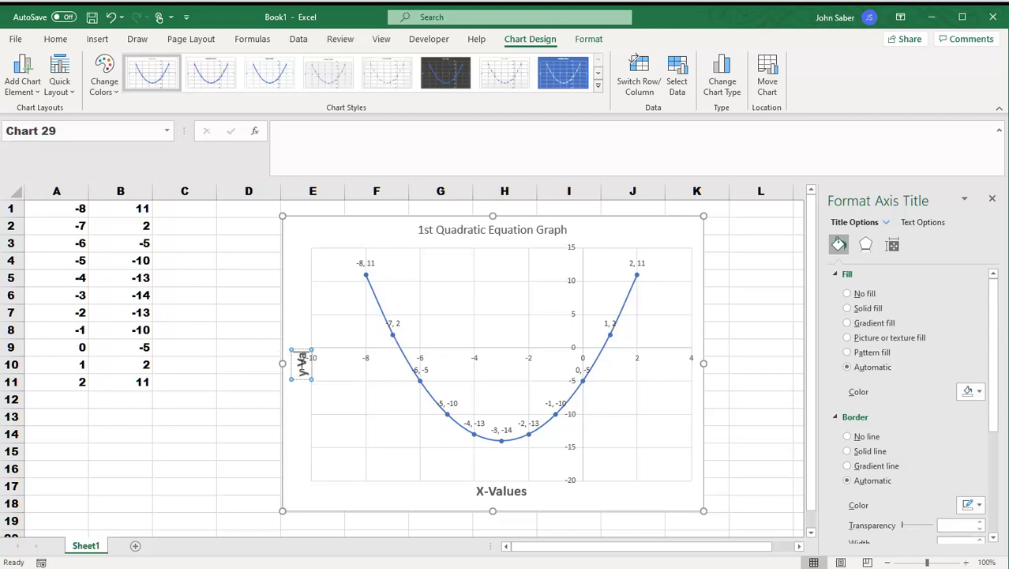
{"action": "type", "text": "ues"}
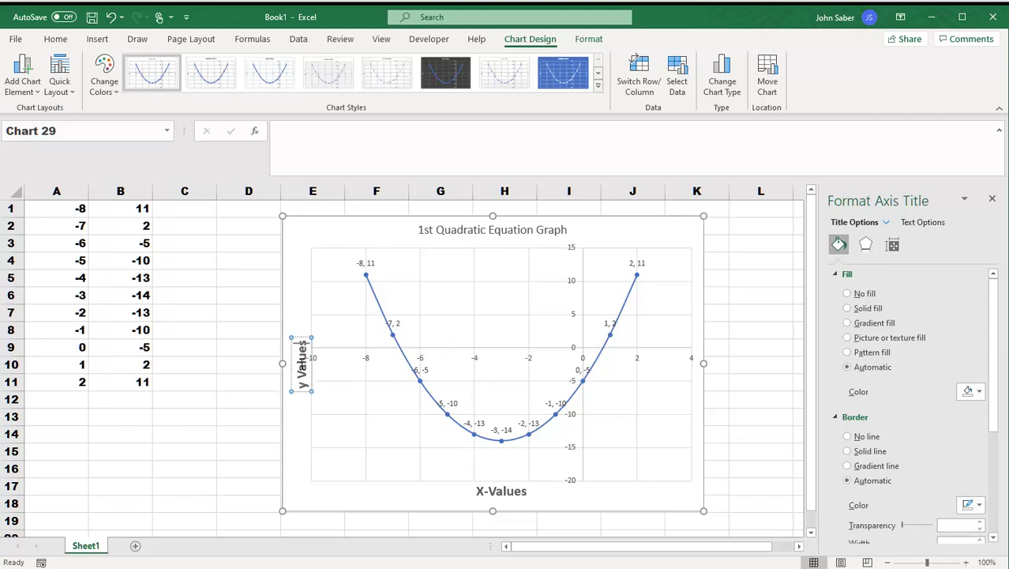
{"action": "left_click", "coordinate": [289, 446]}
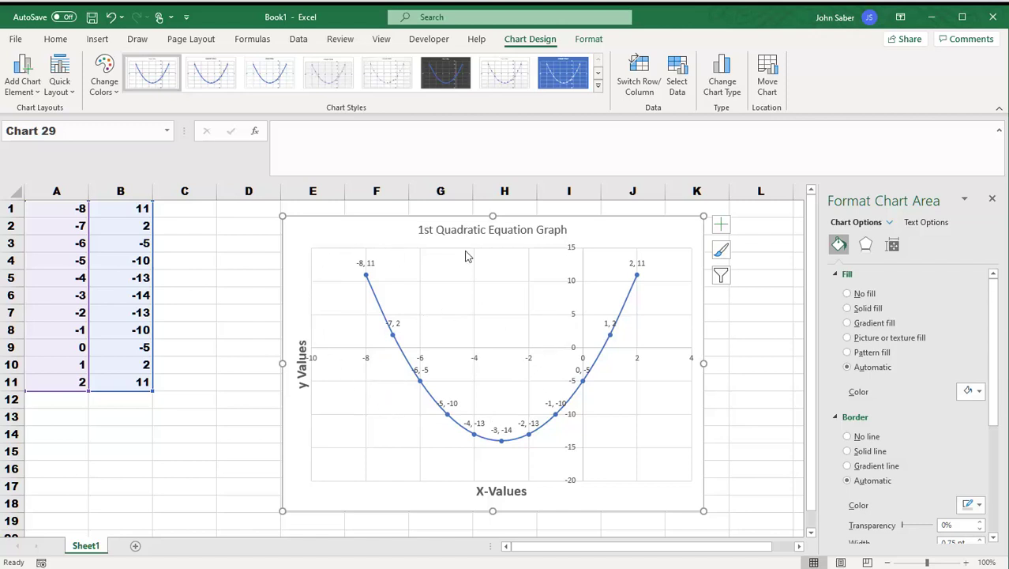
- Fill the plot area with the stock image of a blurred green background with a flowering plant
{"action": "right_click", "coordinate": [499, 329]}
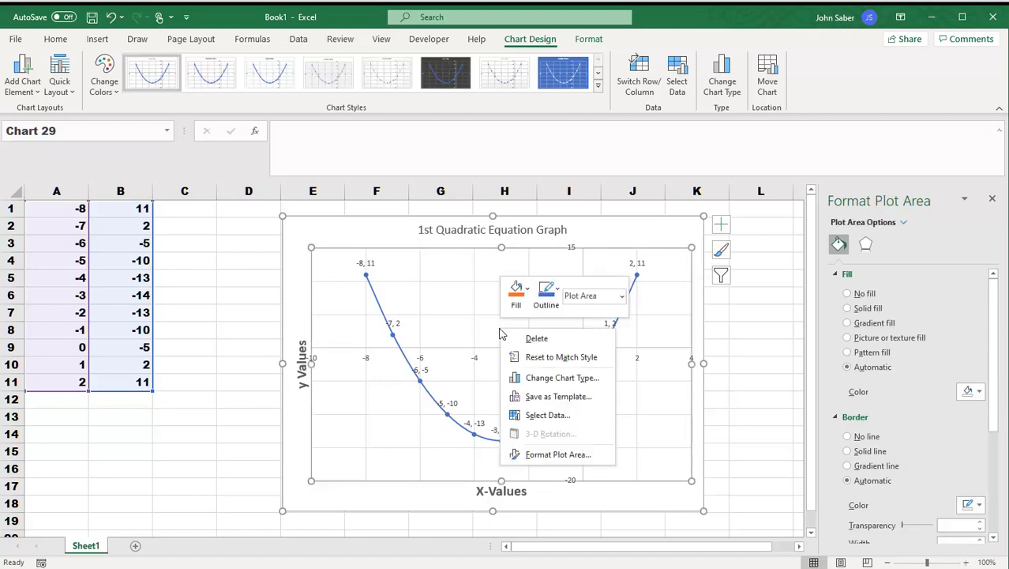
{"action": "left_click", "coordinate": [543, 456]}
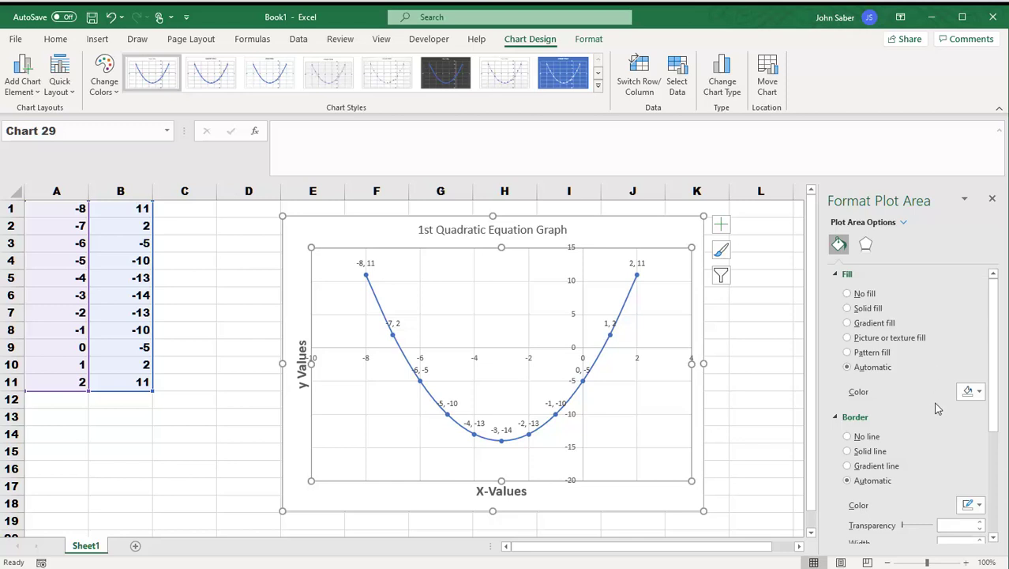
{"action": "left_click", "coordinate": [847, 338]}
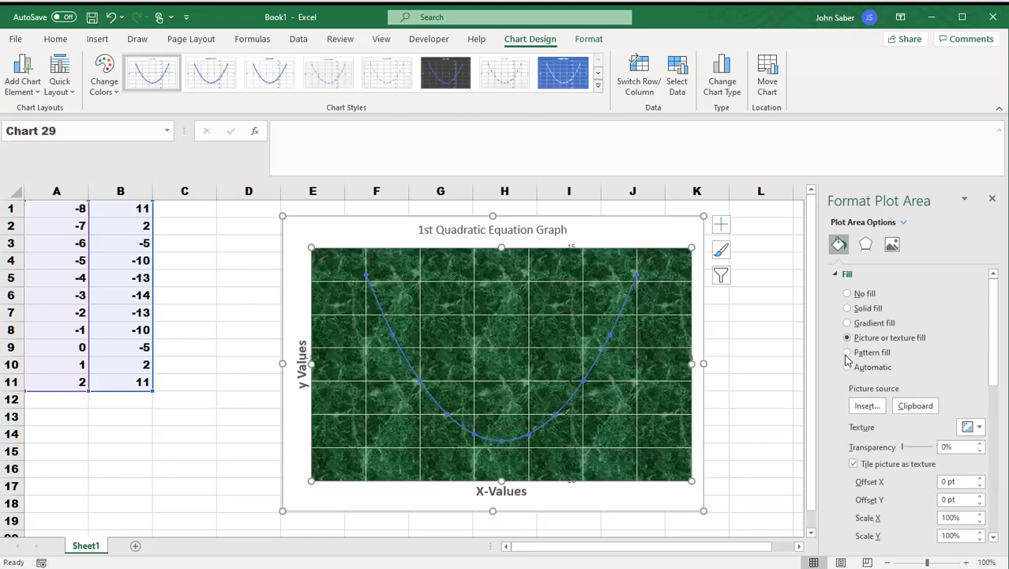
{"action": "left_click", "coordinate": [865, 406]}
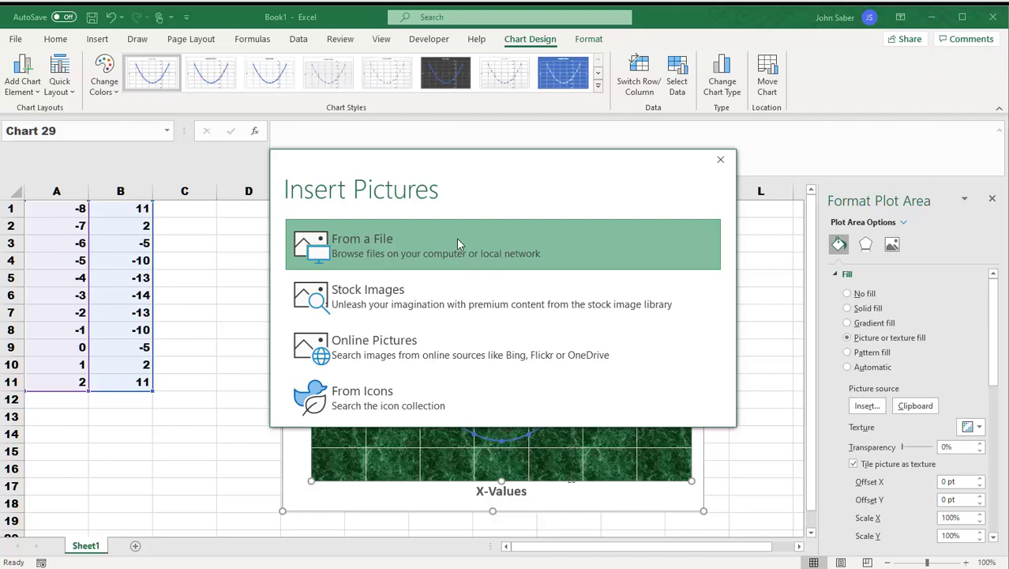
{"action": "left_click", "coordinate": [367, 306]}
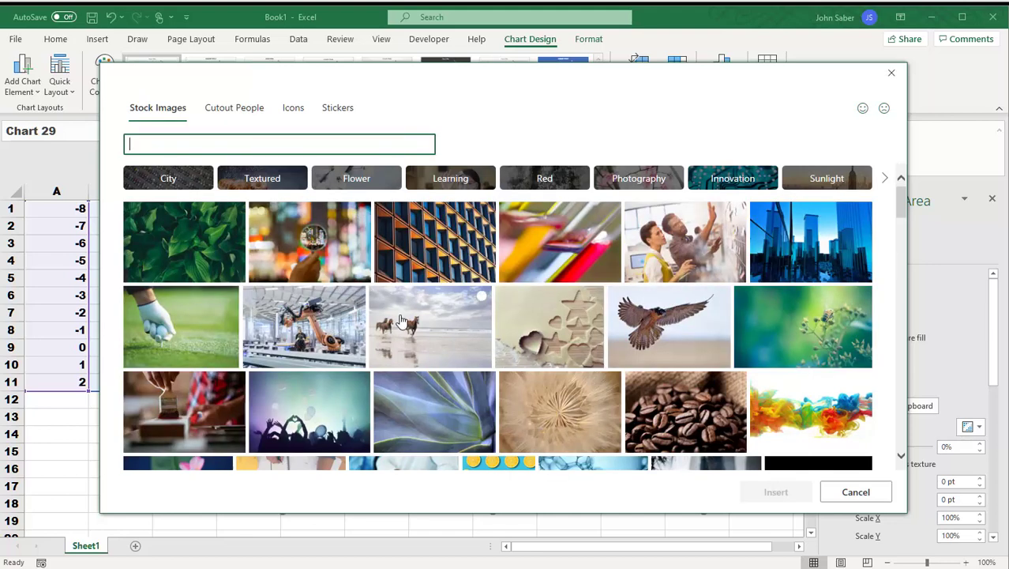
{"action": "scroll", "coordinate": [481, 340], "scroll_direction": "down", "scroll_amount": 5}
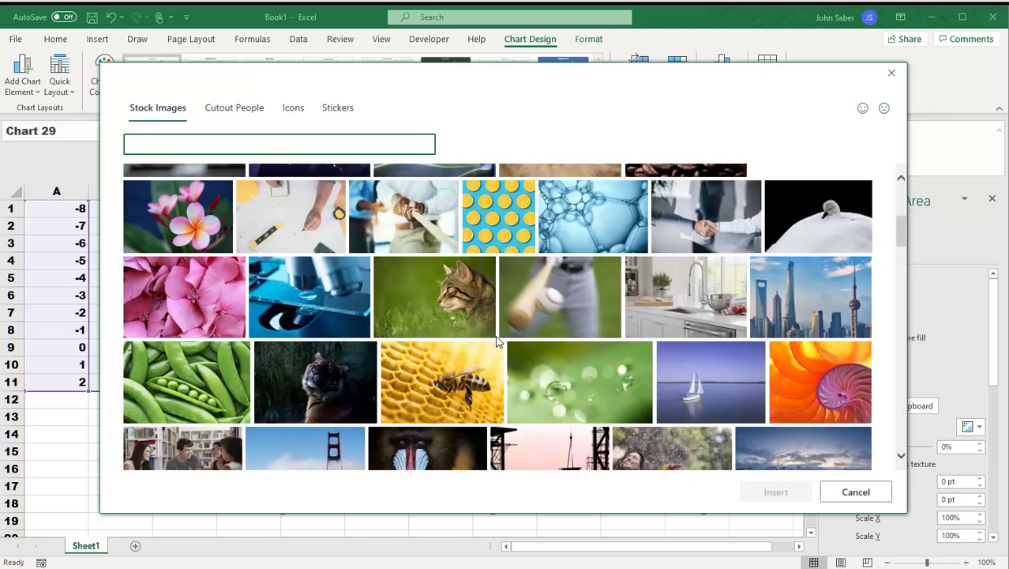
{"action": "scroll", "coordinate": [498, 341], "scroll_direction": "up", "scroll_amount": 3}
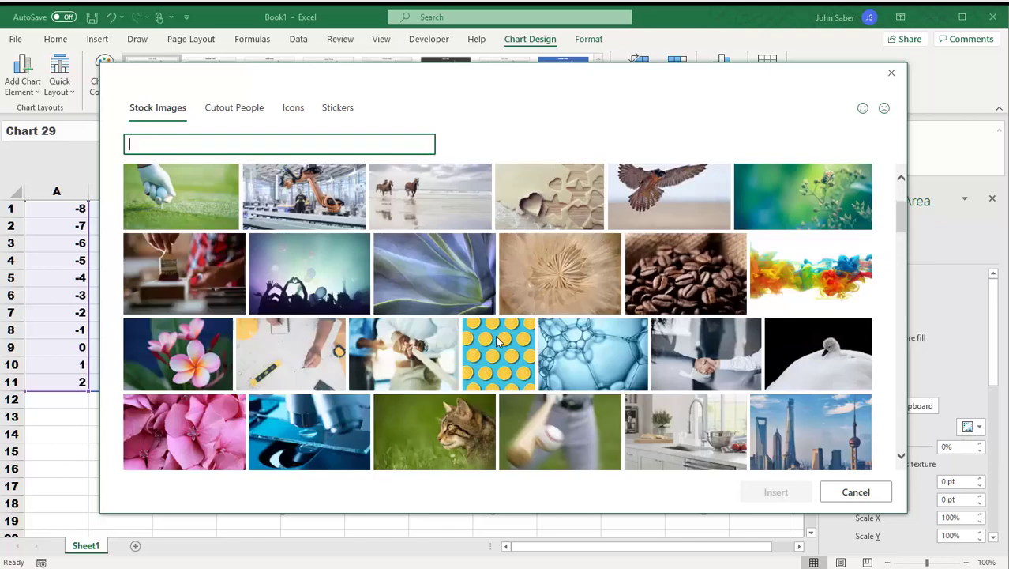
{"action": "left_click", "coordinate": [810, 203]}
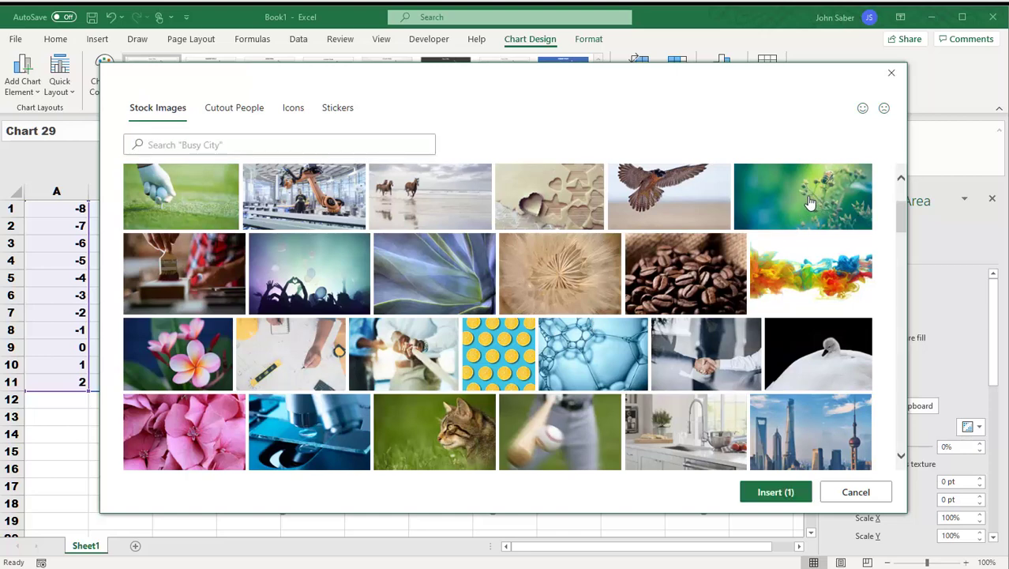
{"action": "left_click", "coordinate": [772, 493]}
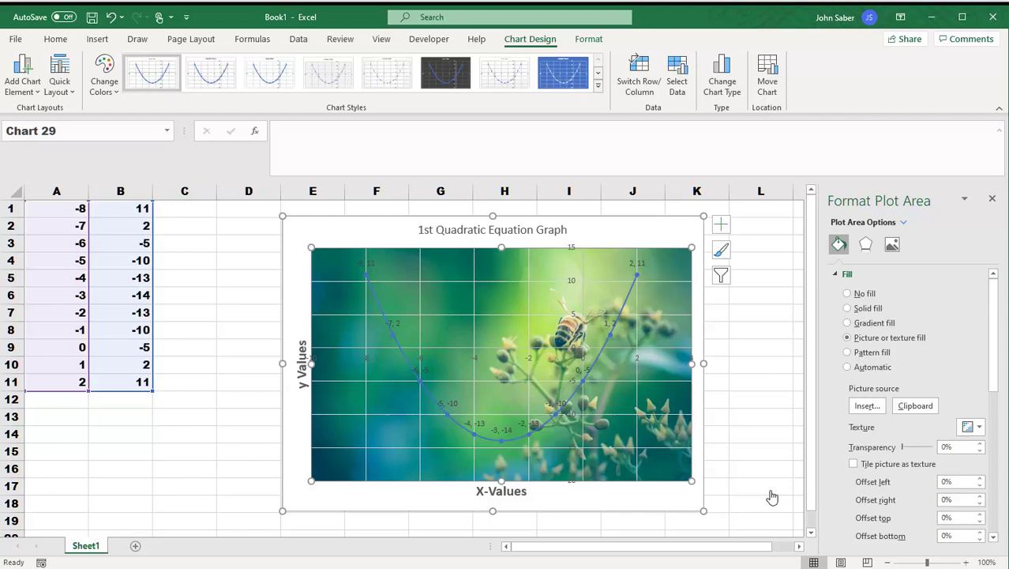
- Fill the chart area around the plot with the brown fish fossil texture
{"action": "left_click", "coordinate": [652, 233]}
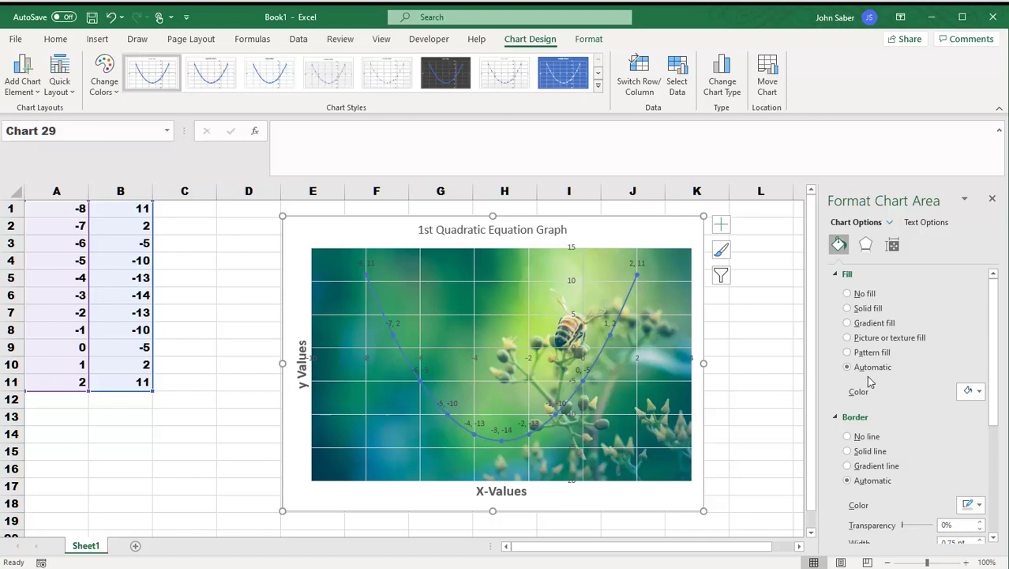
{"action": "left_click", "coordinate": [848, 338]}
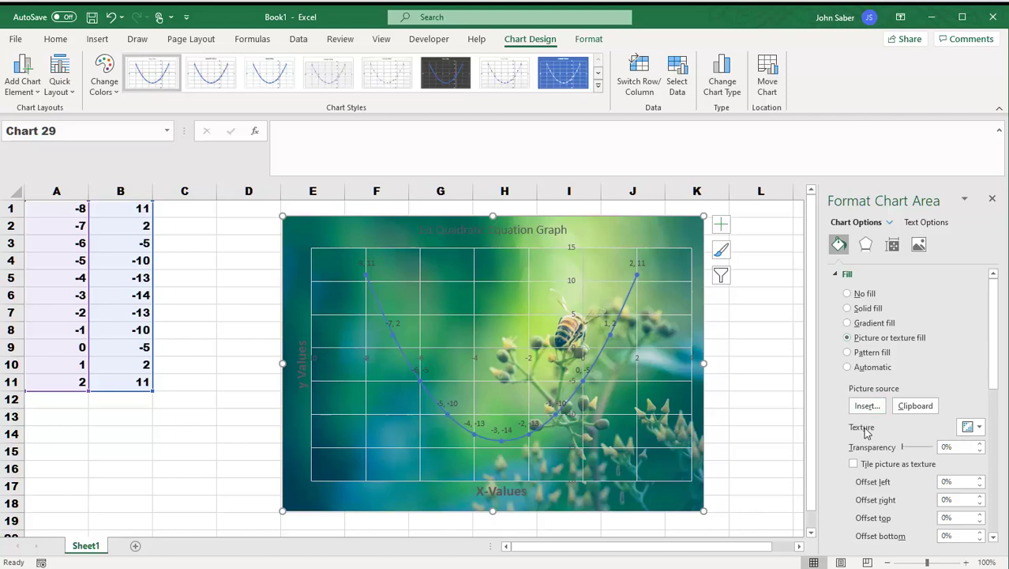
{"action": "left_click", "coordinate": [978, 427]}
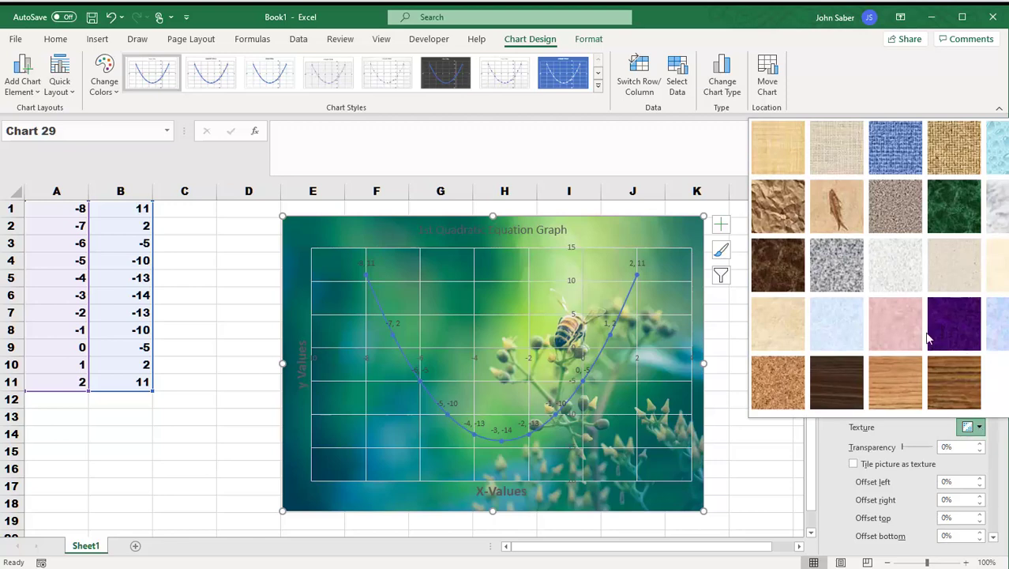
{"action": "left_click", "coordinate": [838, 209]}
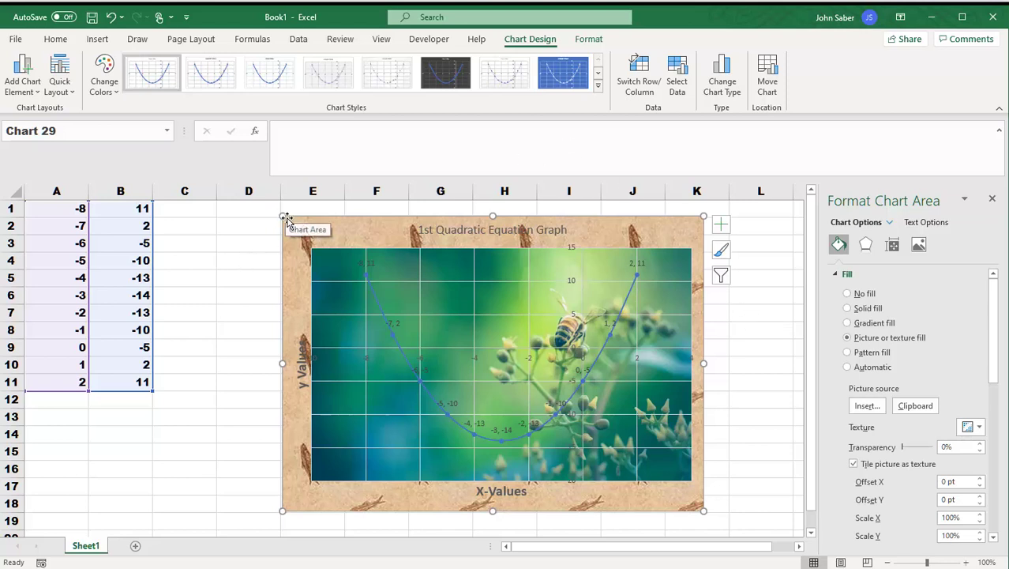
- Copy the whole chart and paste it onto the empty slide 5 in PowerPoint, leaving it deselected
{"action": "right_click", "coordinate": [340, 230]}
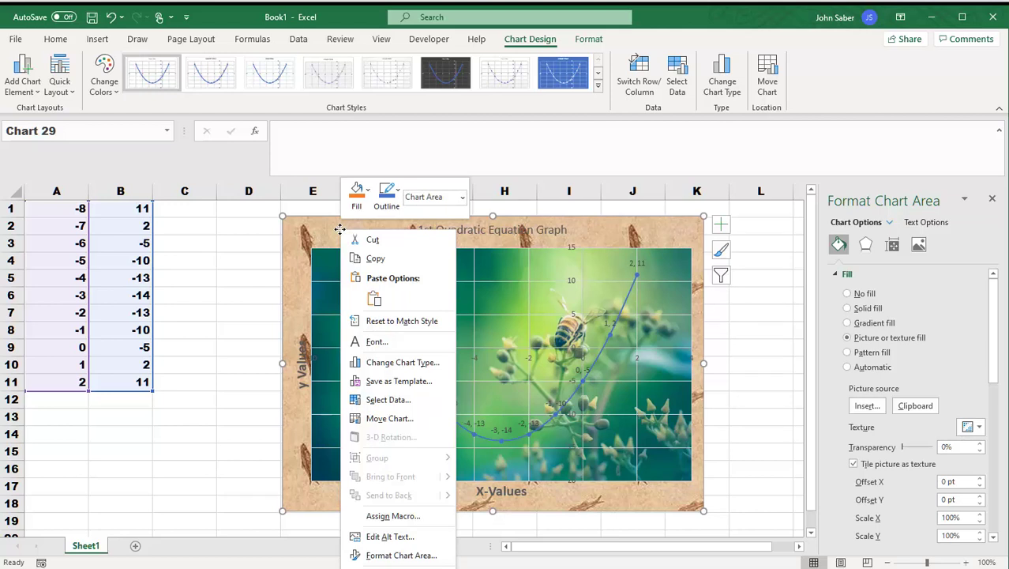
{"action": "left_click", "coordinate": [375, 259]}
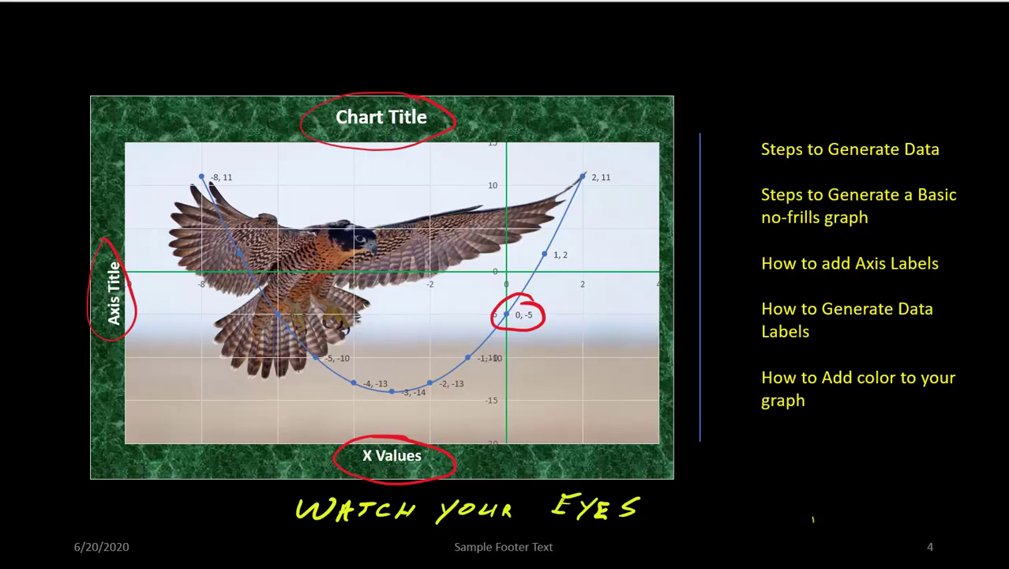
{"action": "key", "text": "Right"}
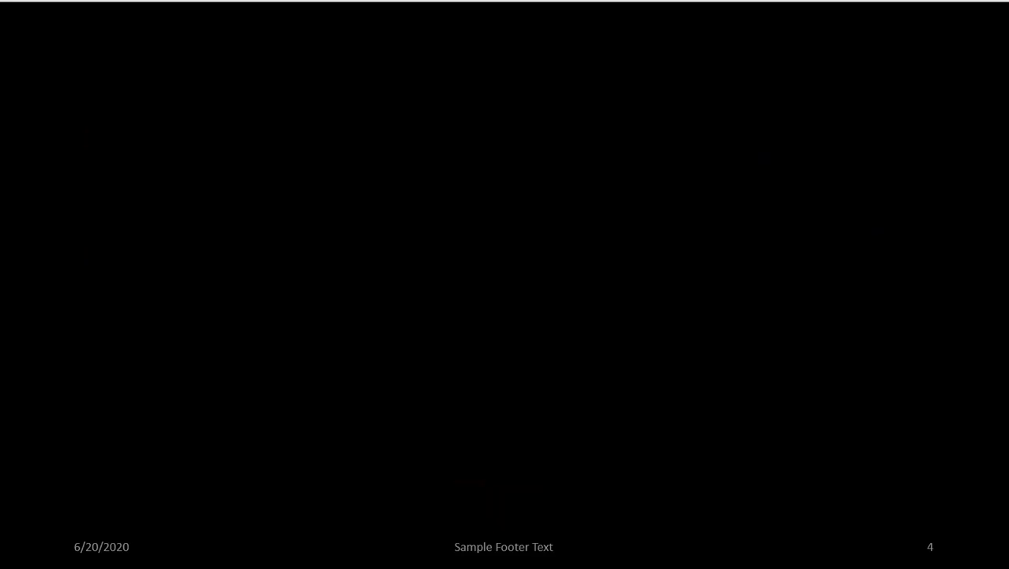
{"action": "key", "text": "Right"}
{"action": "right_click", "coordinate": [293, 282]}
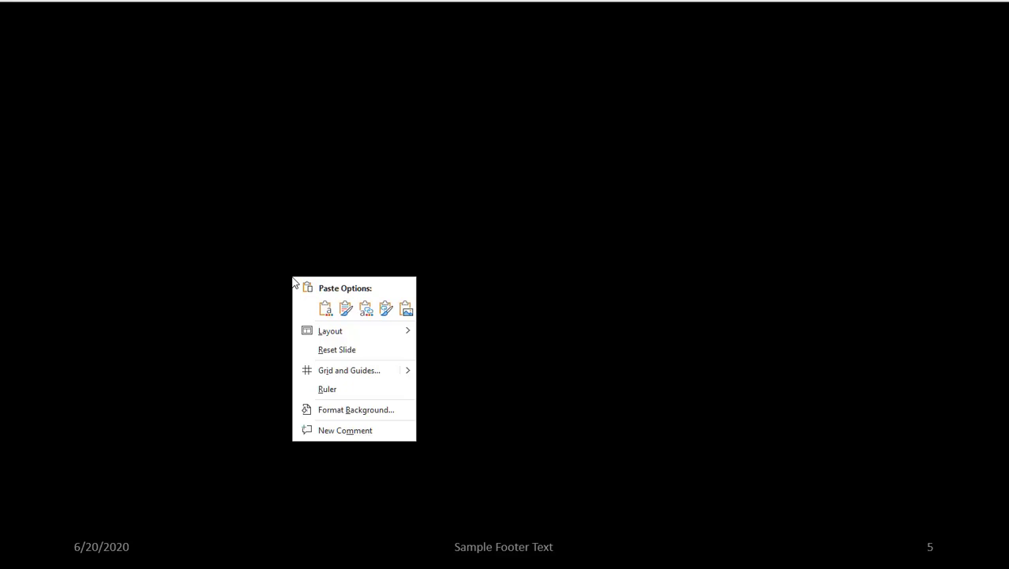
{"action": "left_click", "coordinate": [327, 308]}
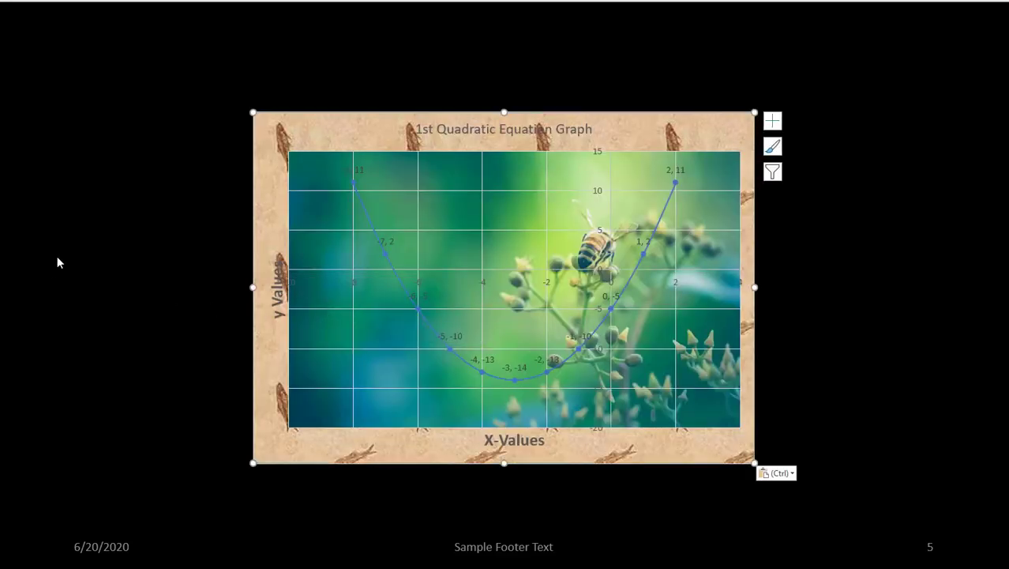
{"action": "left_click", "coordinate": [108, 273]}
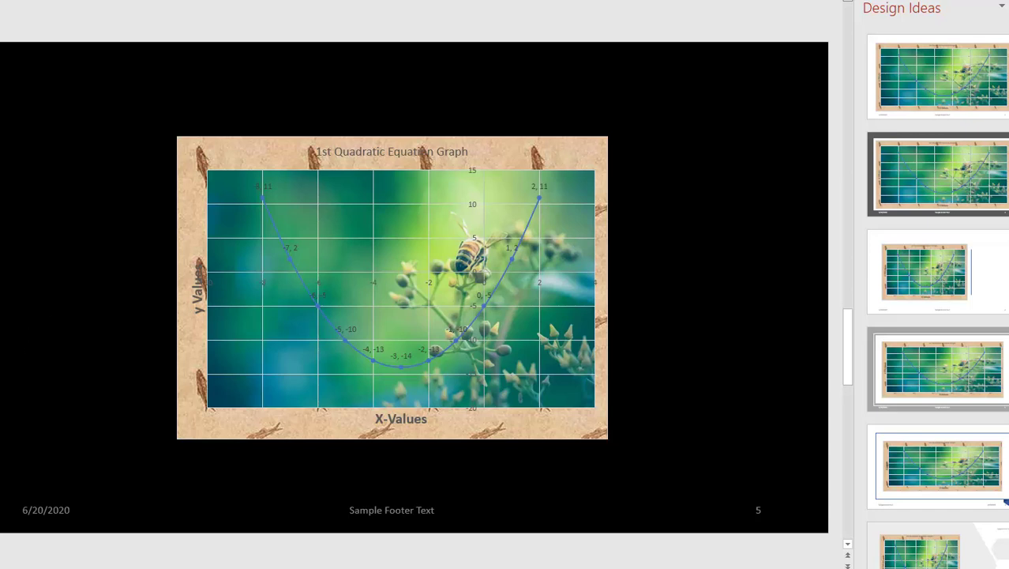
- Handwrite "THAT'S ALL FOR" in yellow ink on the blank slide 7
{"action": "key", "text": "Page_Down"}
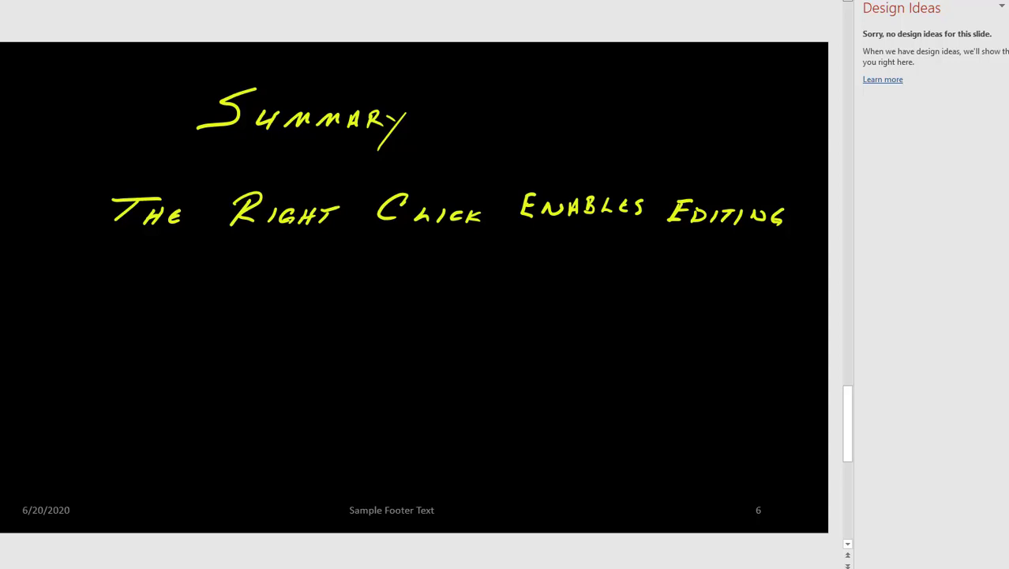
{"action": "key", "text": "Page_Down"}
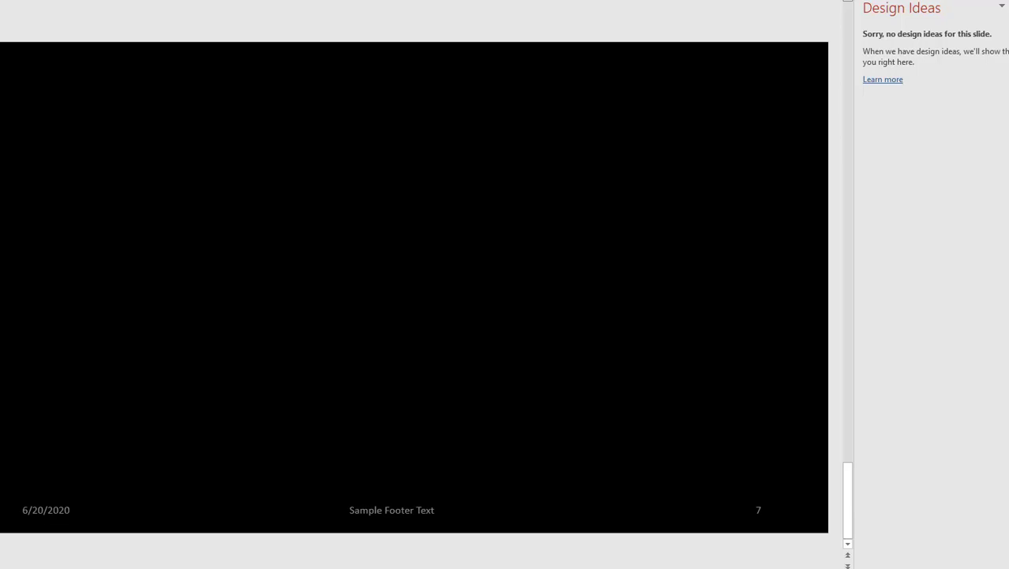
{"action": "left_click_drag", "start_coordinate": [146, 175], "coordinate": [101, 253]}
{"action": "left_click_drag", "start_coordinate": [83, 195], "coordinate": [221, 135]}
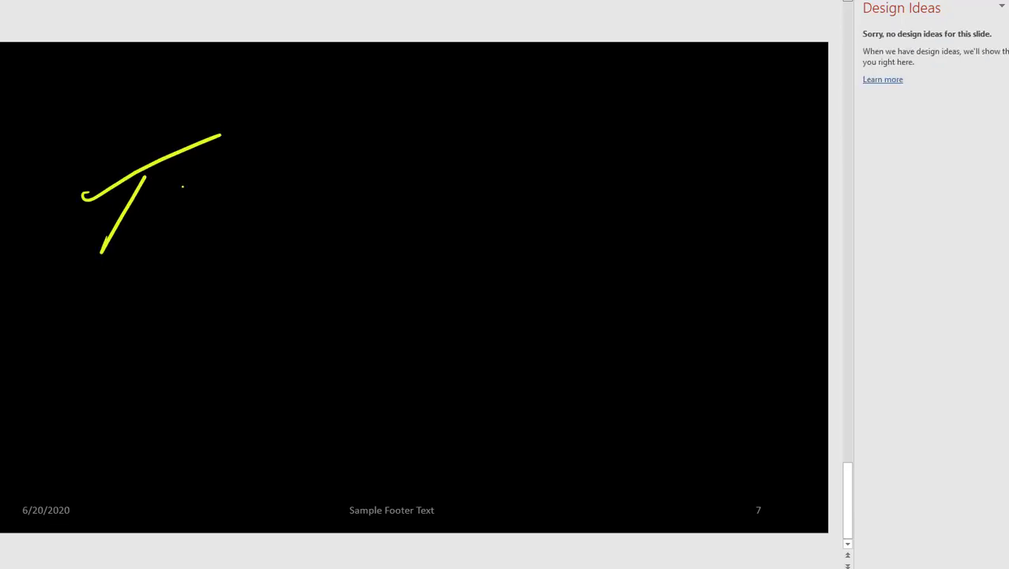
{"action": "left_click_drag", "start_coordinate": [183, 188], "coordinate": [166, 229]}
{"action": "mouse_move", "coordinate": [201, 170]}
{"action": "left_mouse_down"}
{"action": "mouse_move", "coordinate": [185, 221]}
{"action": "mouse_move", "coordinate": [196, 199]}
{"action": "left_mouse_up"}
{"action": "mouse_move", "coordinate": [223, 169]}
{"action": "left_mouse_down"}
{"action": "mouse_move", "coordinate": [207, 215]}
{"action": "mouse_move", "coordinate": [227, 207]}
{"action": "left_mouse_up"}
{"action": "mouse_move", "coordinate": [213, 194]}
{"action": "left_mouse_down"}
{"action": "mouse_move", "coordinate": [245, 198]}
{"action": "mouse_move", "coordinate": [267, 157]}
{"action": "left_mouse_up"}
{"action": "left_click_drag", "start_coordinate": [320, 139], "coordinate": [298, 177]}
{"action": "mouse_move", "coordinate": [390, 158]}
{"action": "left_mouse_down"}
{"action": "mouse_move", "coordinate": [416, 74]}
{"action": "mouse_move", "coordinate": [419, 138]}
{"action": "left_mouse_up"}
{"action": "mouse_move", "coordinate": [397, 134]}
{"action": "left_mouse_down"}
{"action": "mouse_move", "coordinate": [417, 119]}
{"action": "mouse_move", "coordinate": [461, 128]}
{"action": "left_mouse_up"}
{"action": "left_click_drag", "start_coordinate": [471, 93], "coordinate": [494, 120]}
{"action": "mouse_move", "coordinate": [282, 251]}
{"action": "left_mouse_down"}
{"action": "mouse_move", "coordinate": [349, 211]}
{"action": "mouse_move", "coordinate": [306, 322]}
{"action": "left_mouse_up"}
{"action": "left_click_drag", "start_coordinate": [296, 279], "coordinate": [348, 270]}
{"action": "mouse_move", "coordinate": [368, 263]}
{"action": "left_mouse_down"}
{"action": "mouse_move", "coordinate": [367, 275]}
{"action": "mouse_move", "coordinate": [371, 260]}
{"action": "left_mouse_up"}
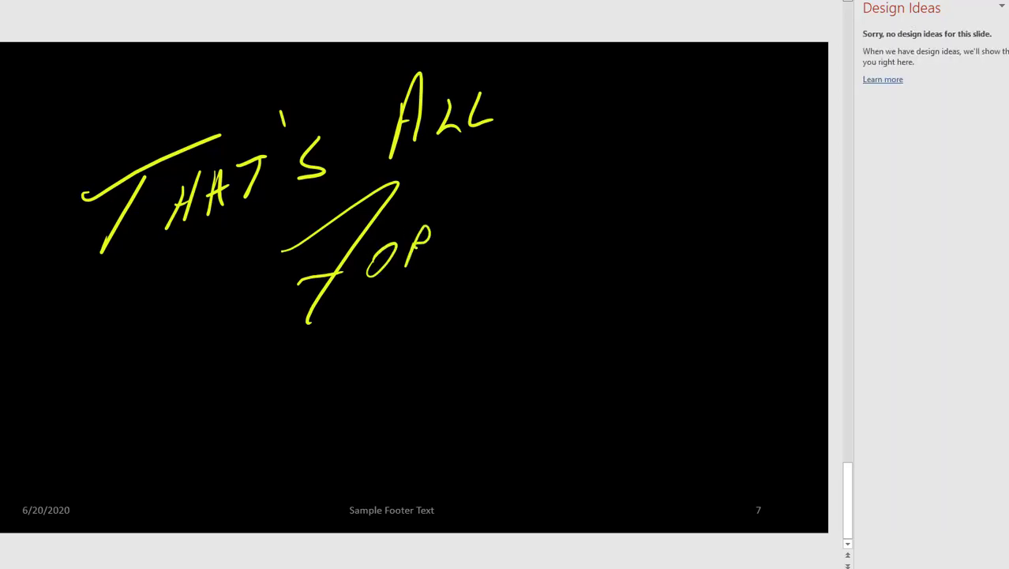